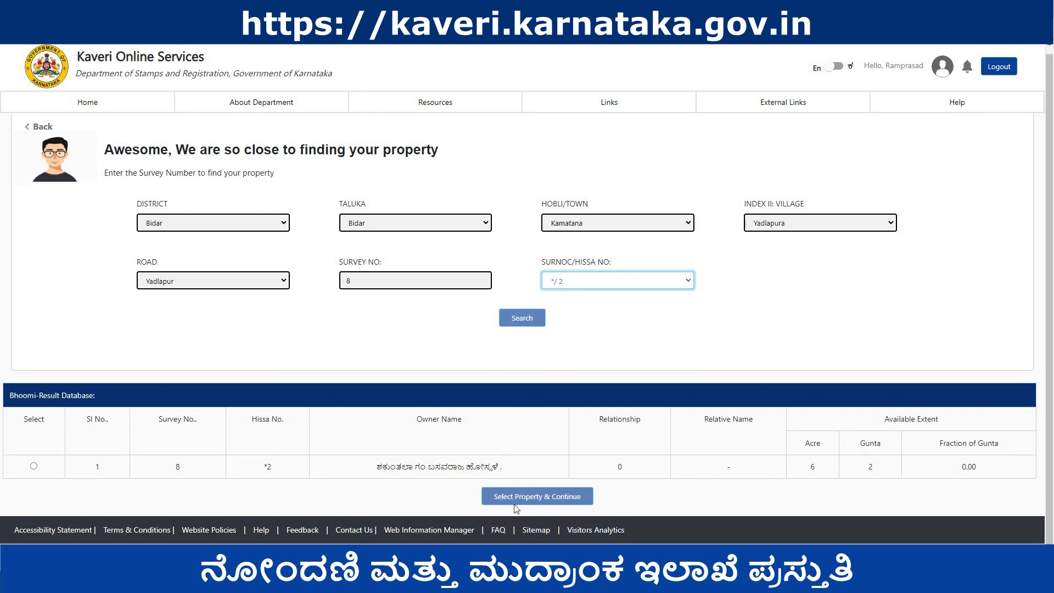
# - Select the Bhoomi result for survey number 8, hissa *2, and set its extent to Part Extent
pyautogui.click(34, 467)
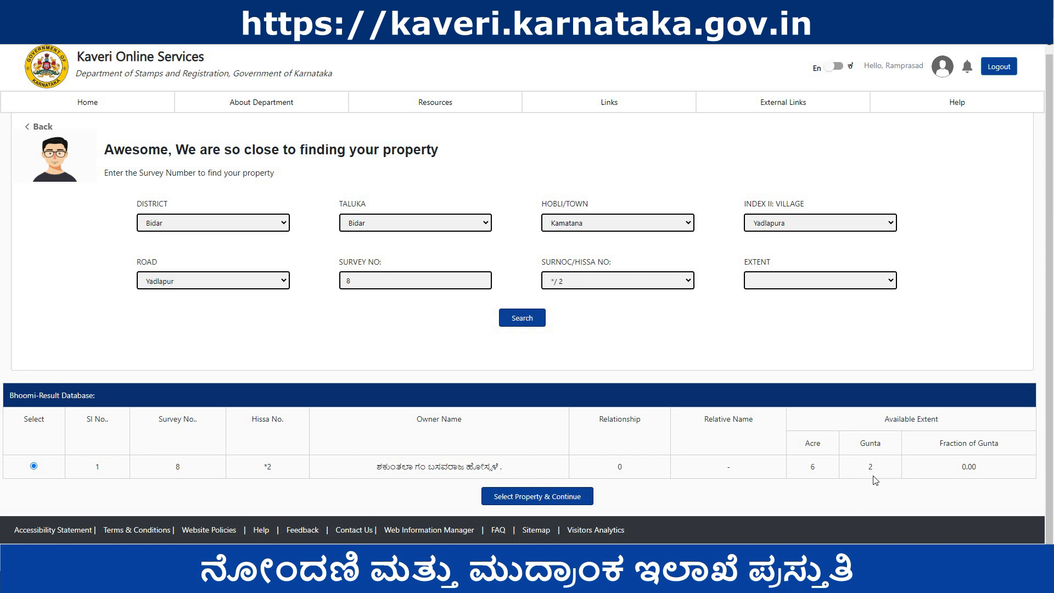
pyautogui.click(792, 282)
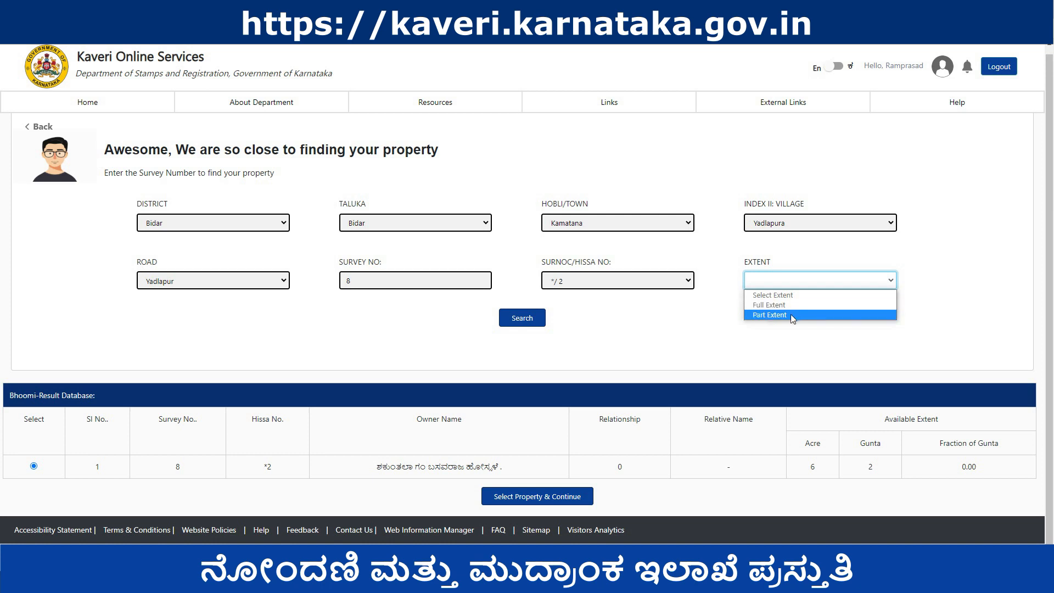
pyautogui.click(790, 314)
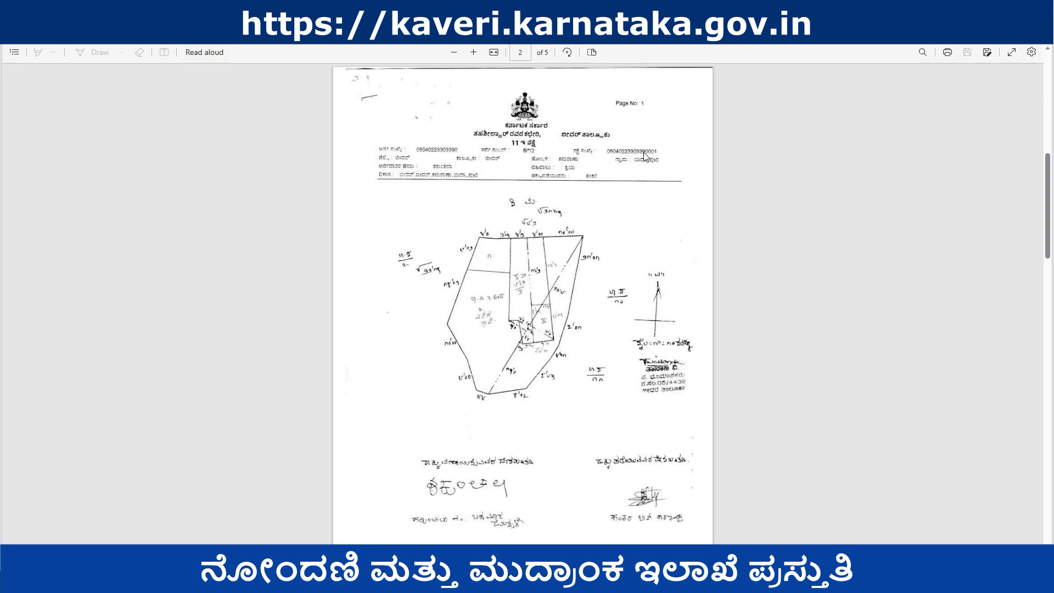
# - Return from the sketch PDF to the Kaveri Online Services page, paste the 11 E sketch number and search for it
pyautogui.moveTo(360, 581)
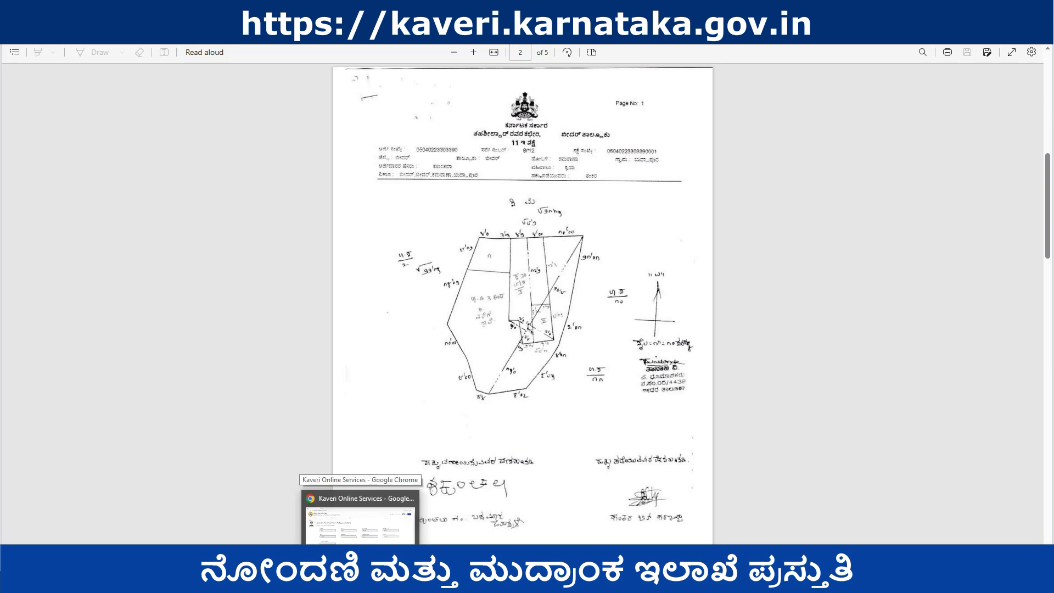
pyautogui.click(360, 516)
pyautogui.click(232, 354)
pyautogui.hotkey('ctrl', 'v')
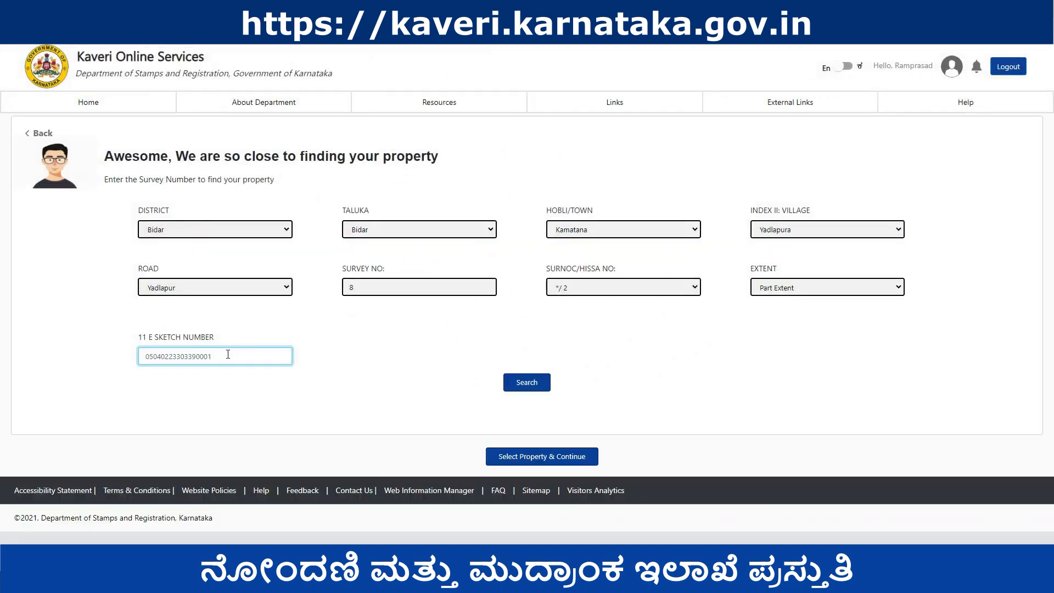
pyautogui.click(527, 382)
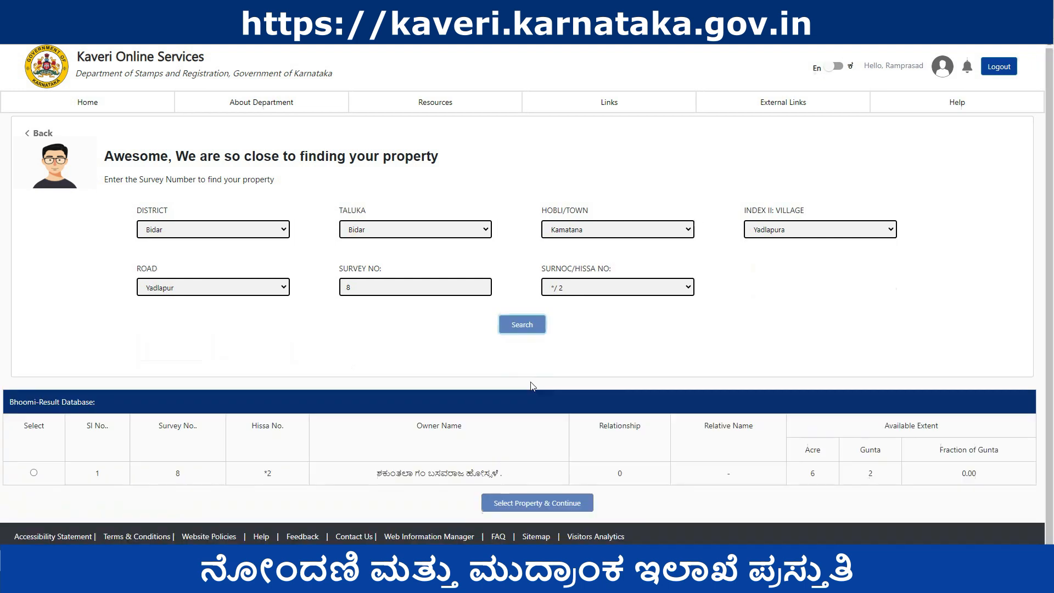
# - Select the Mojni database result, continue with that property, and save it without adding another property
pyautogui.scroll(-1, 200, 371)
pyautogui.scroll(-1, 201, 371)
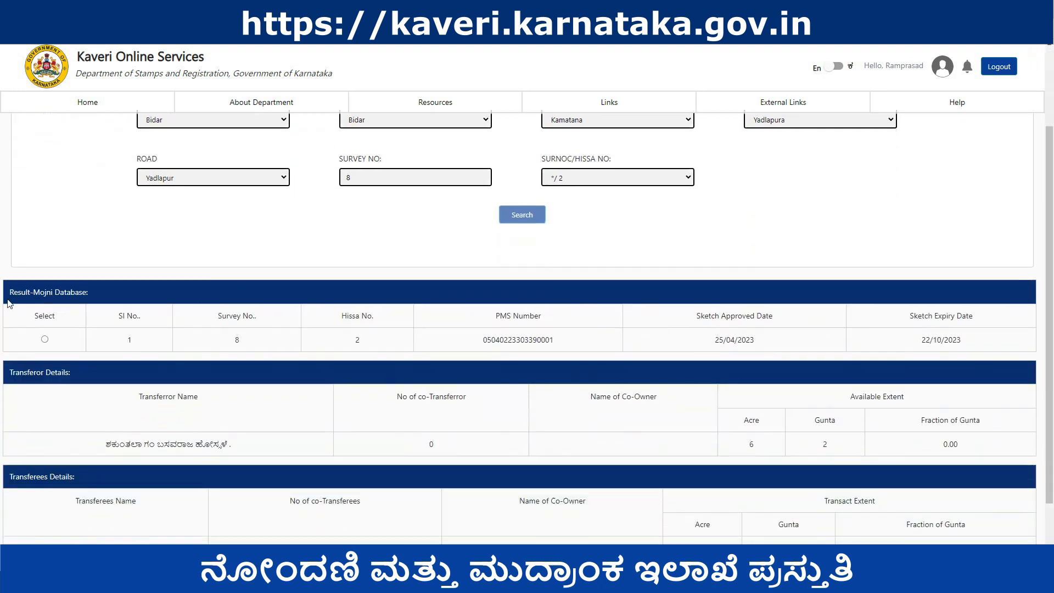
pyautogui.click(45, 340)
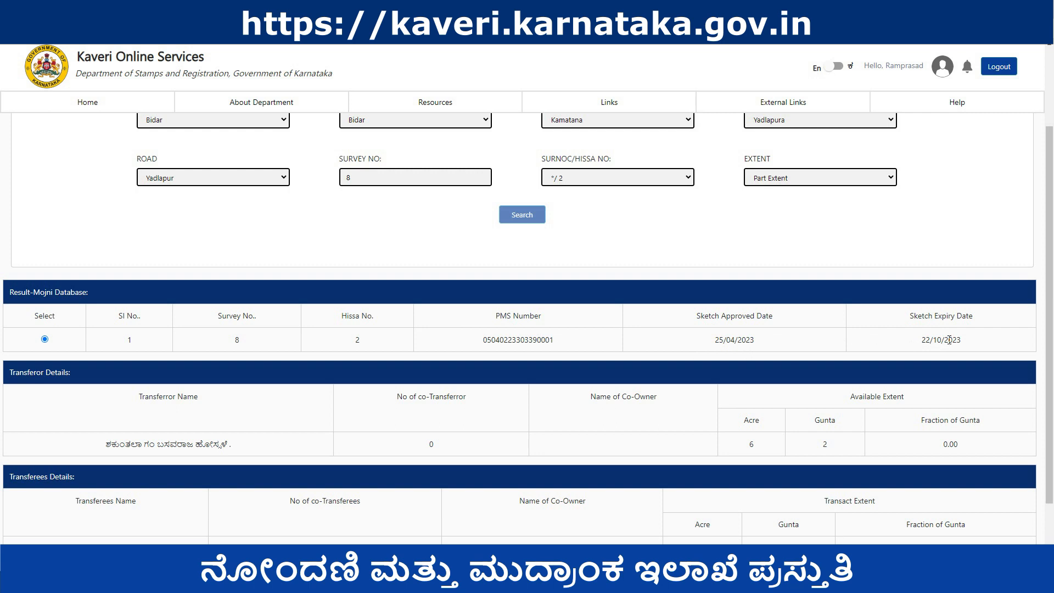
pyautogui.scroll(-2, 950, 340)
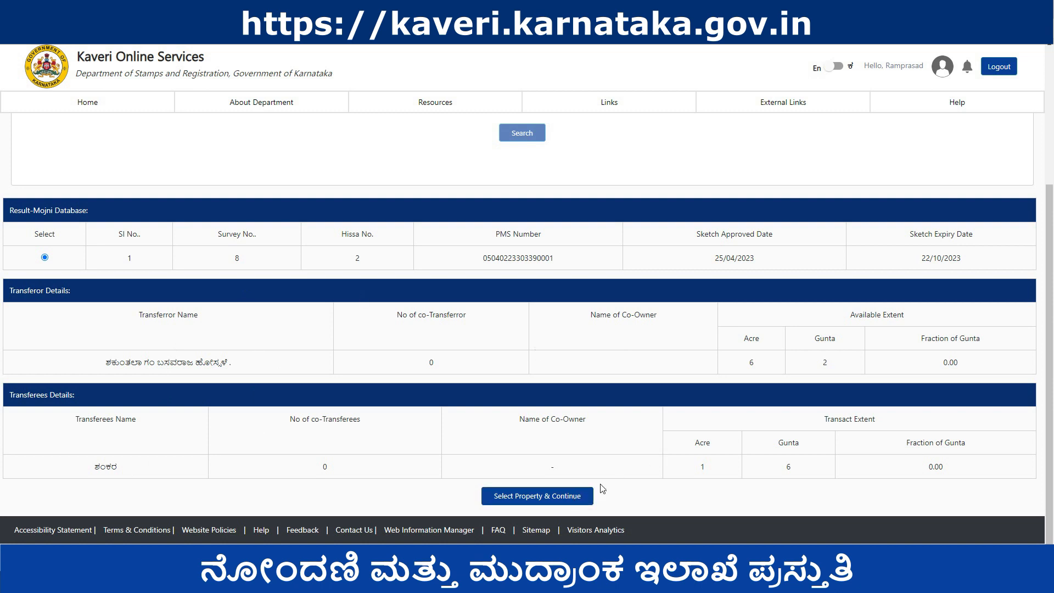
pyautogui.click(552, 497)
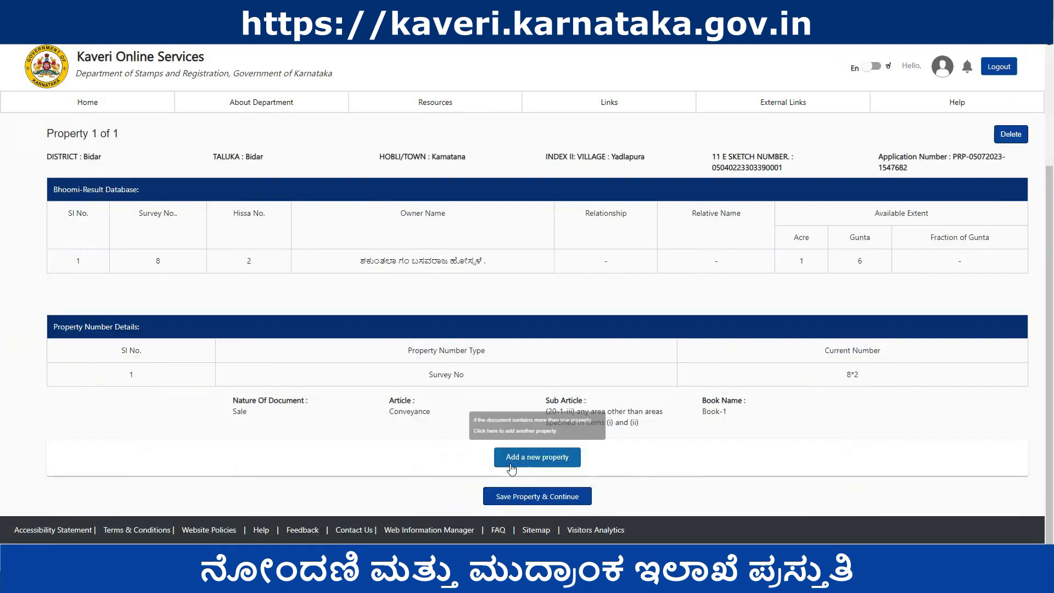
pyautogui.click(518, 499)
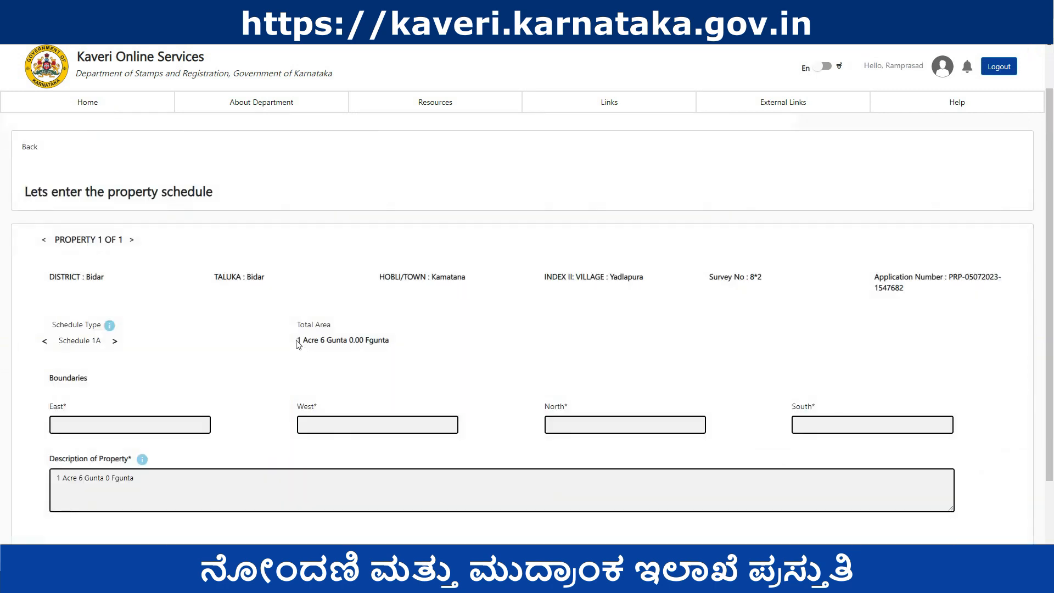
# - Examine the total area and the prefilled description of the property in Schedule 1A
pyautogui.moveTo(308, 317); pyautogui.dragTo(400, 356)
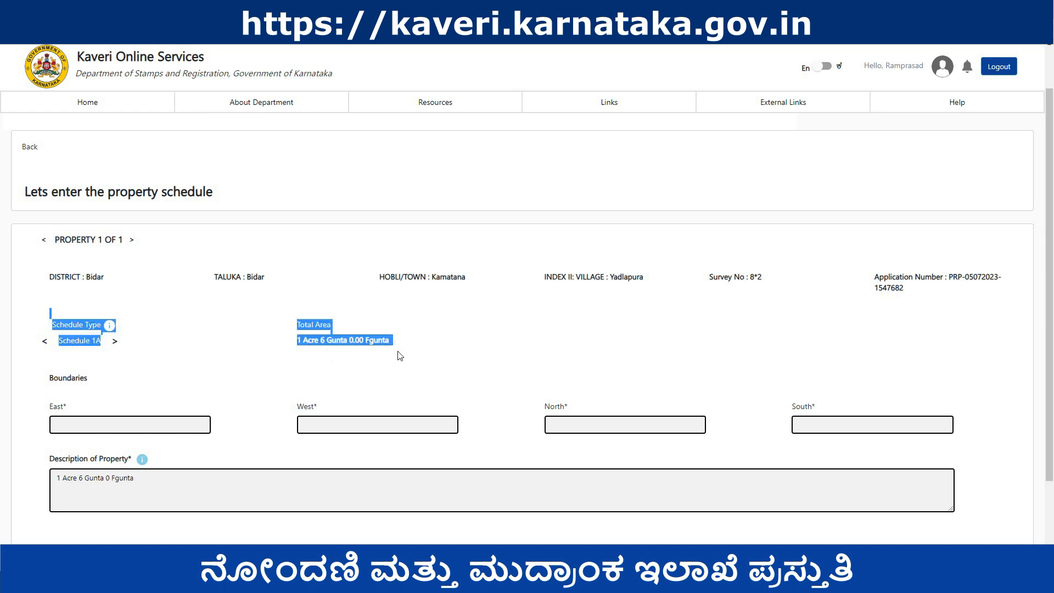
pyautogui.click(389, 351)
pyautogui.moveTo(298, 341); pyautogui.dragTo(393, 345)
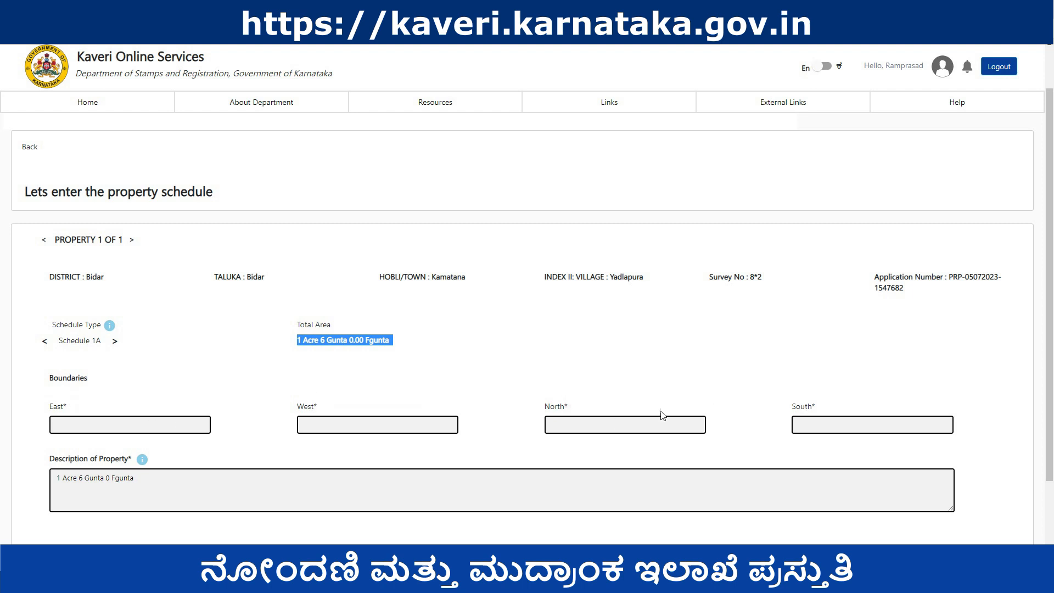
pyautogui.moveTo(147, 480); pyautogui.dragTo(56, 491)
pyautogui.click(83, 490)
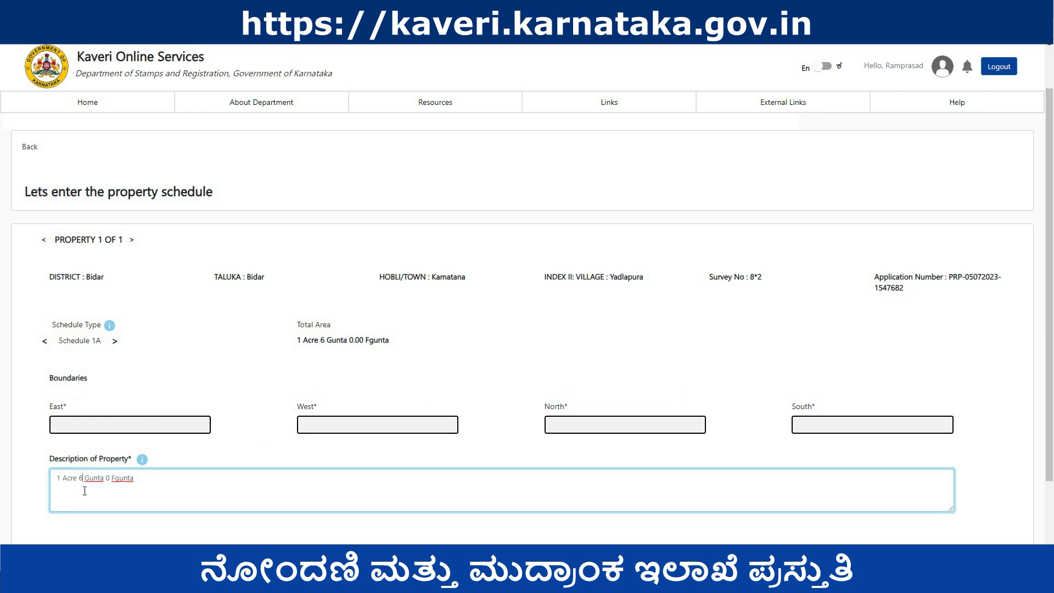
pyautogui.moveTo(57, 478); pyautogui.dragTo(150, 484)
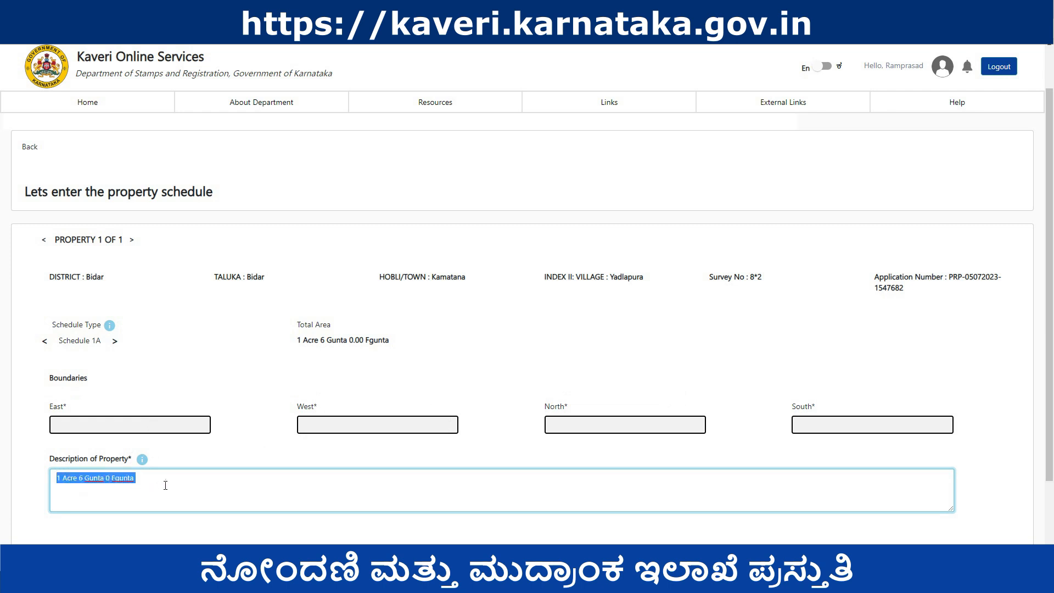
pyautogui.click(166, 485)
# - Fill in the East (ರಸ್ತೆ), West (ಕಾಲುವೆ), North and South boundaries, extend the property description in Kannada, and save the schedule
pyautogui.scroll(-2, 137, 430)
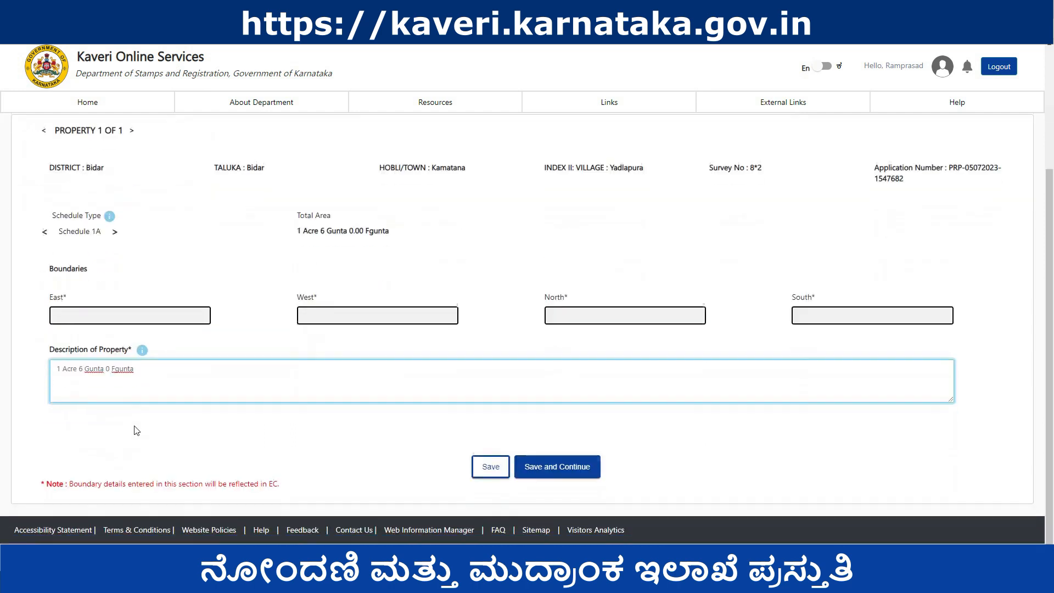
pyautogui.click(102, 314)
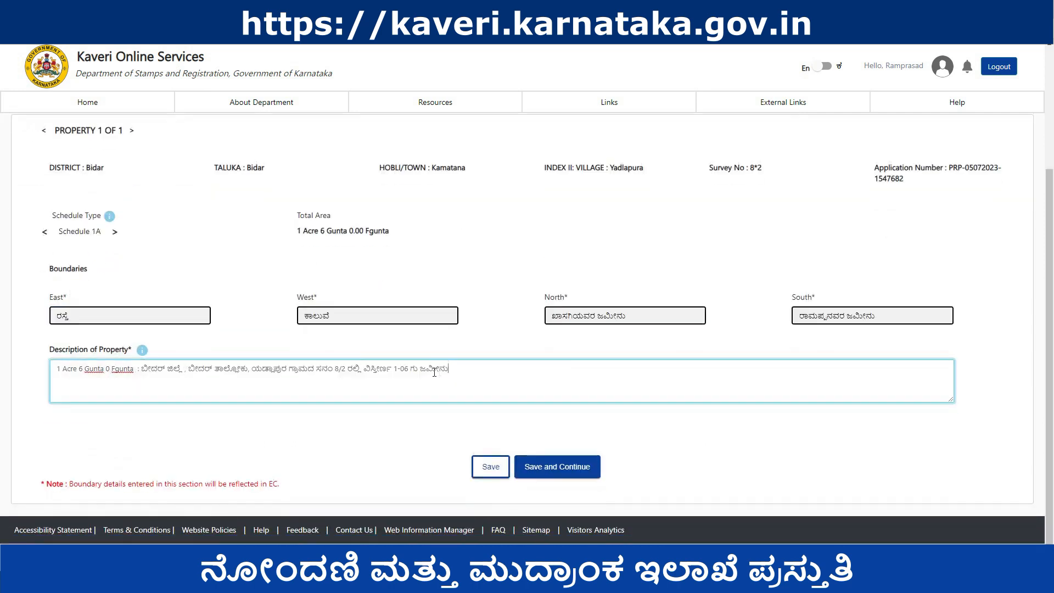
pyautogui.moveTo(468, 374); pyautogui.dragTo(54, 378)
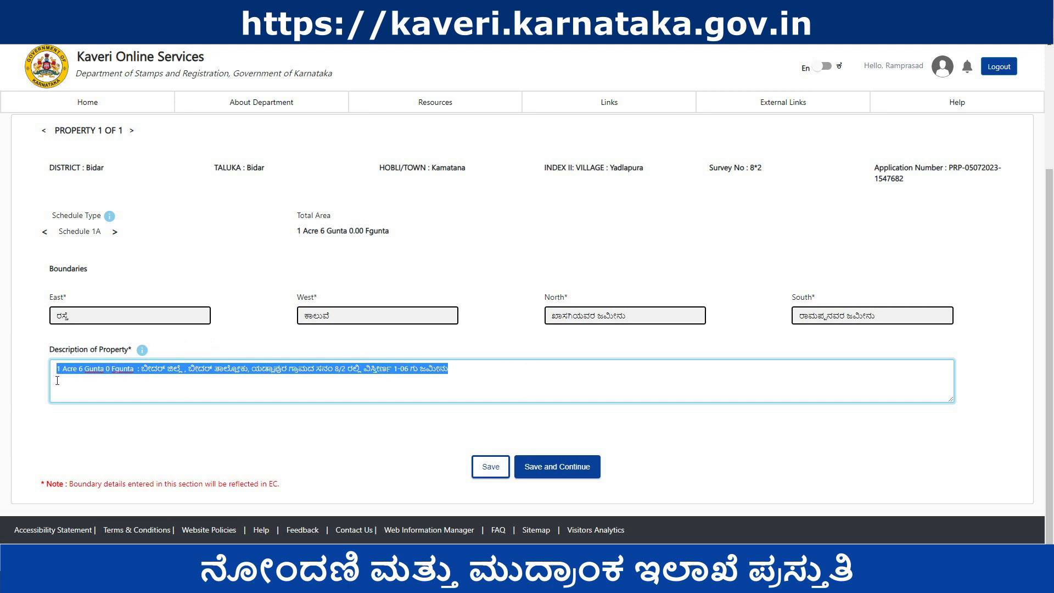
pyautogui.click(550, 471)
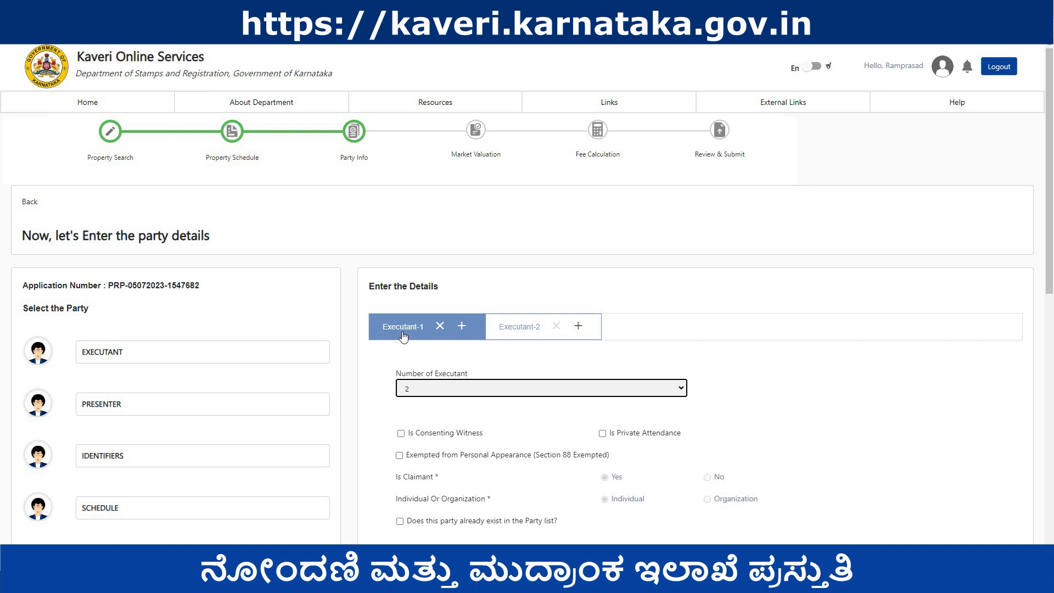
# - Set Executant-1's salutation to Sri and fill in the mobile number, age 39, and PAN as ID proof with its number
pyautogui.scroll(-3, 404, 336)
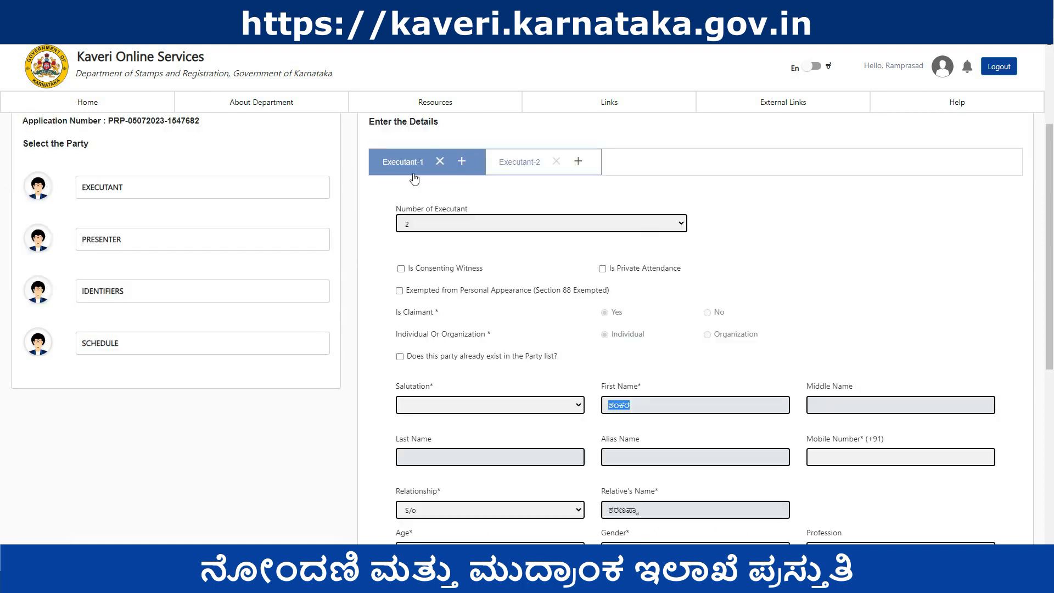
pyautogui.click(640, 409)
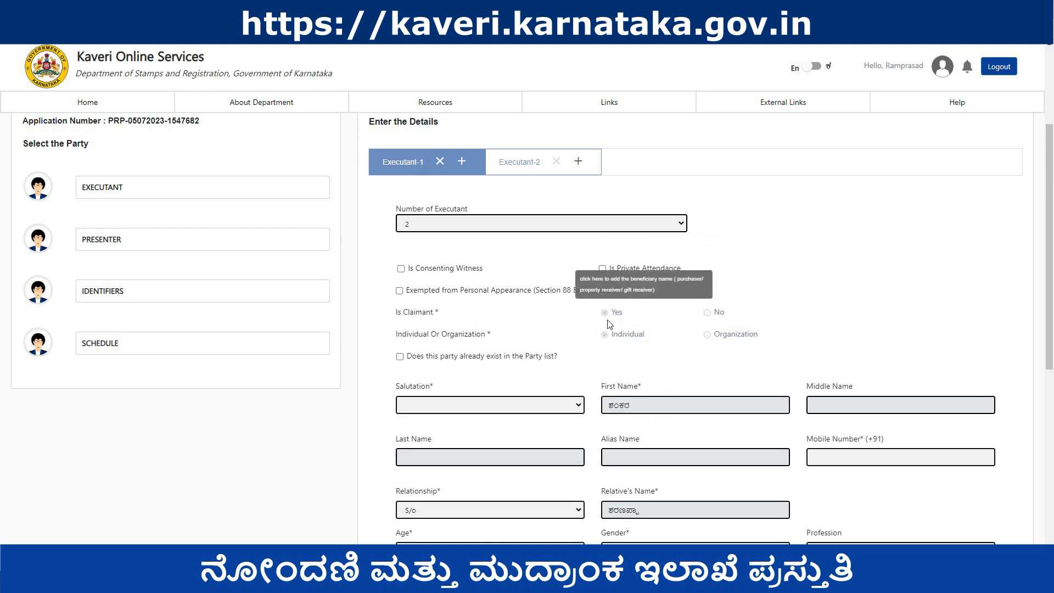
pyautogui.scroll(-2, 607, 321)
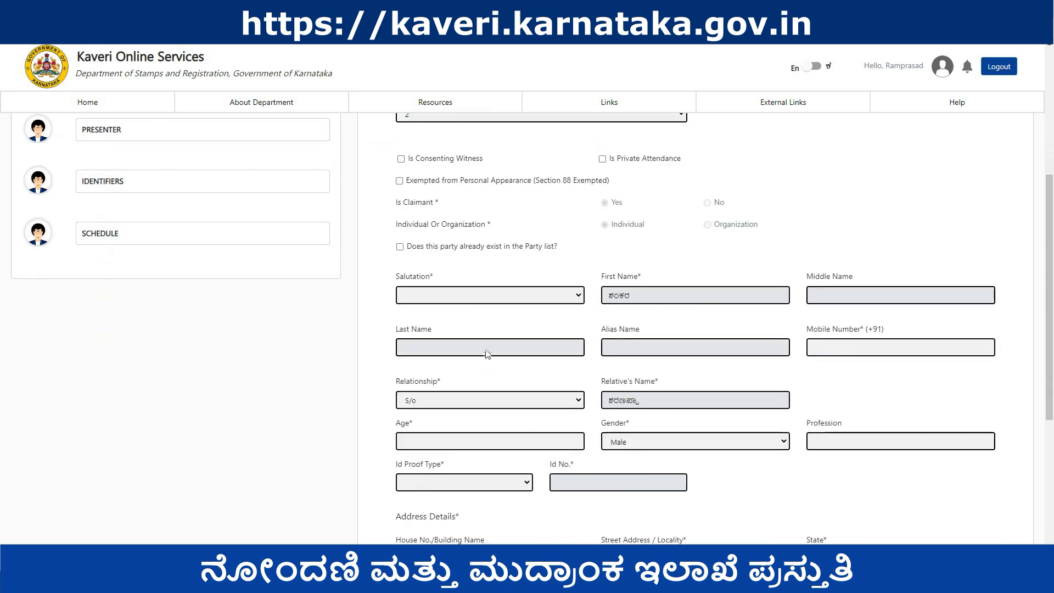
pyautogui.click(505, 297)
pyautogui.click(483, 320)
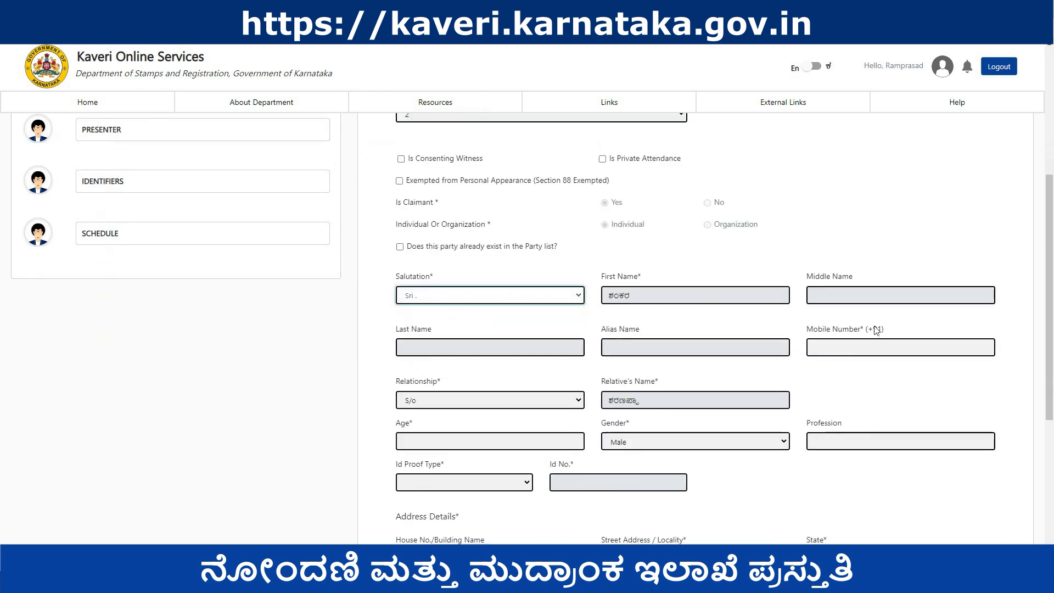
pyautogui.click(892, 347)
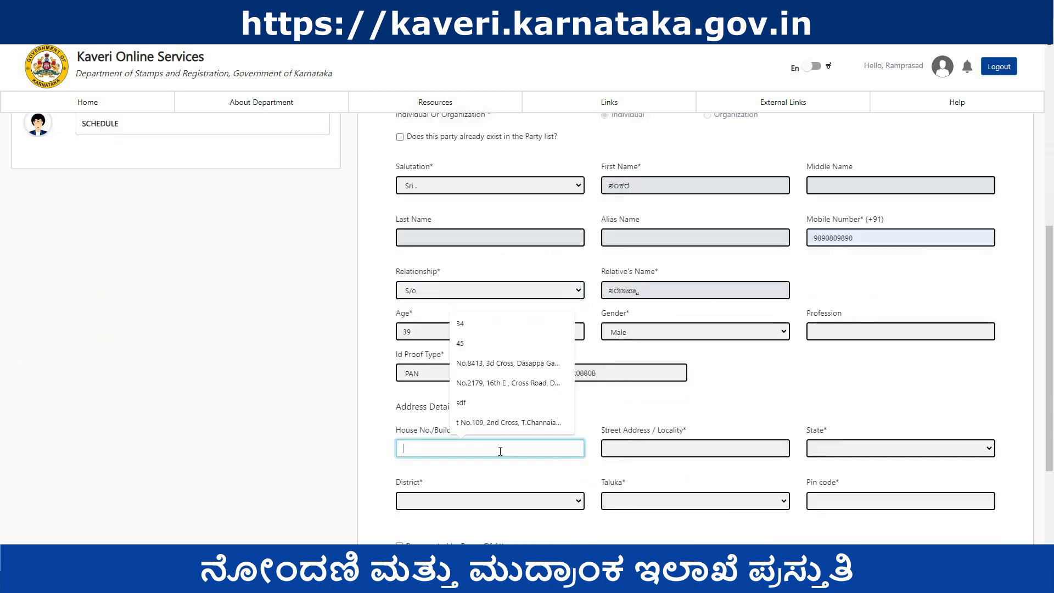
# - Fill in Executant-1's house, street, state, district, taluka and postal code, and save the executant to go to Executant-2
pyautogui.click(508, 363)
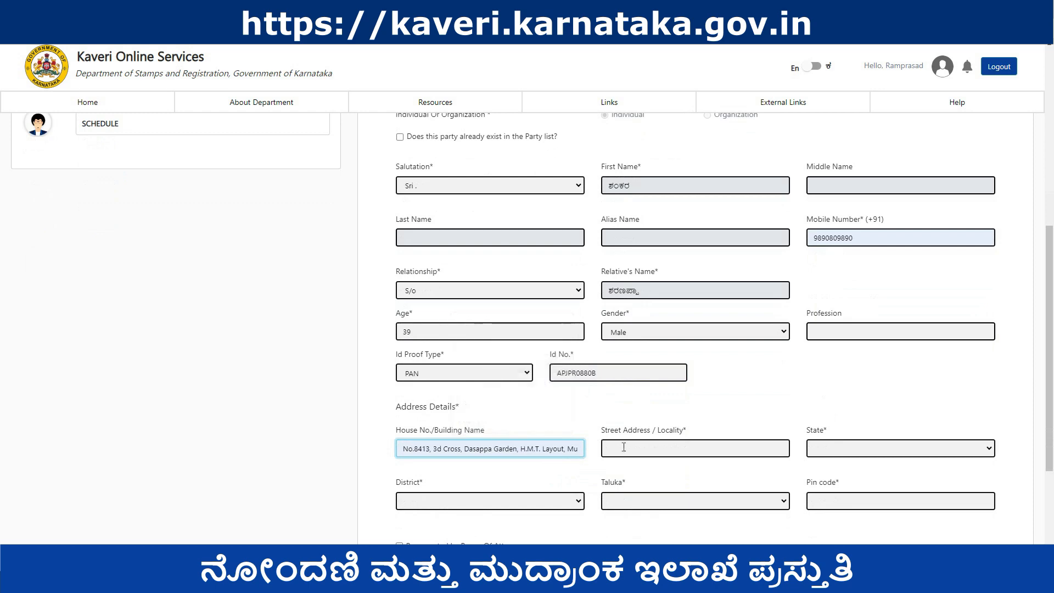
pyautogui.click(650, 449)
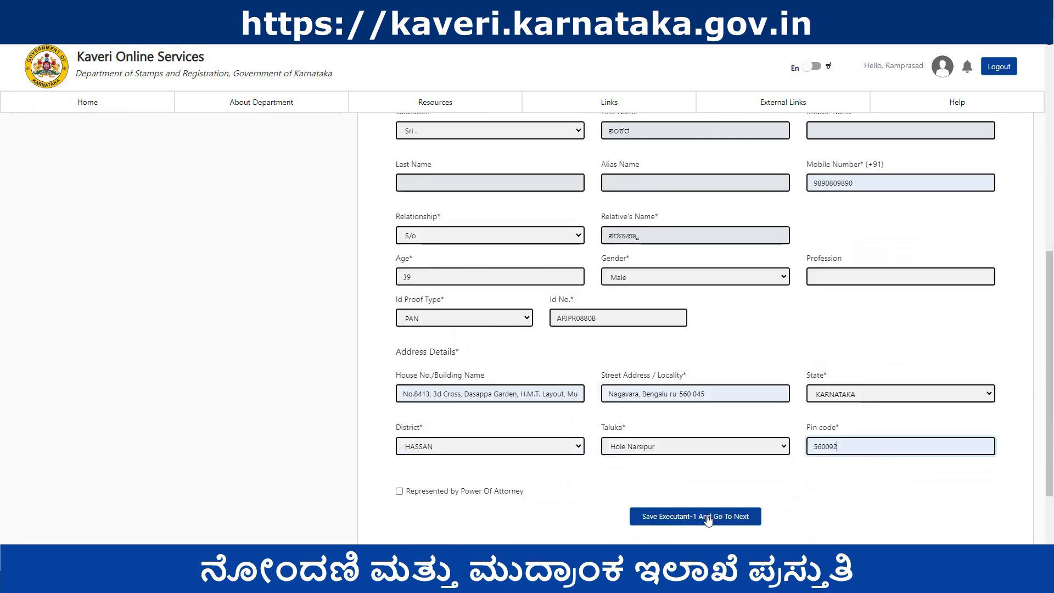
pyautogui.click(709, 519)
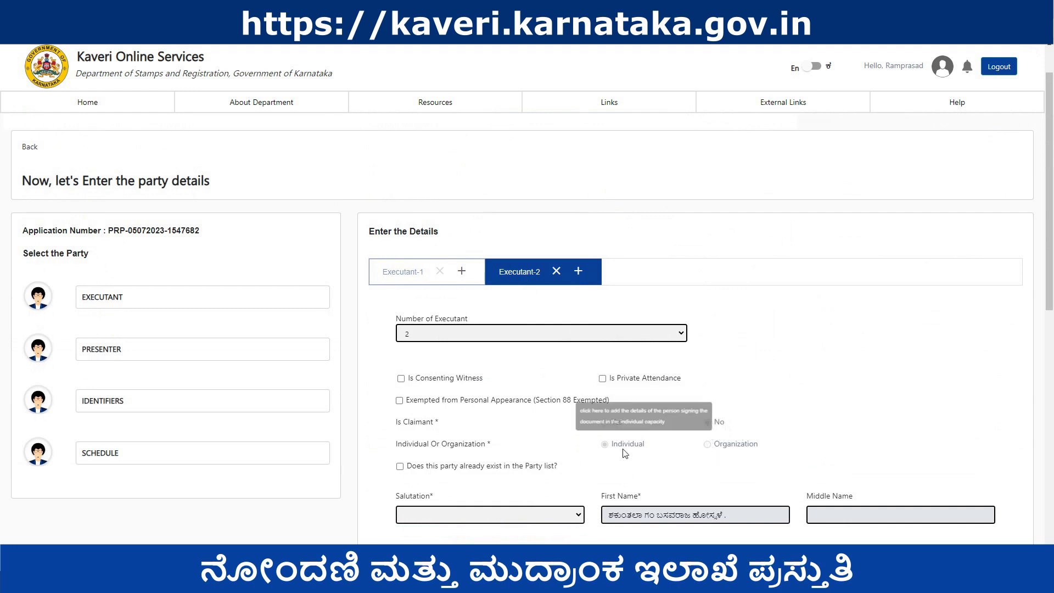
# - Set Executant-2's salutation to Sri and fill in the mobile number, age 43, Aadhar Number as ID proof with its number, and the full address
pyautogui.scroll(-2, 625, 453)
pyautogui.click(508, 406)
pyautogui.click(513, 436)
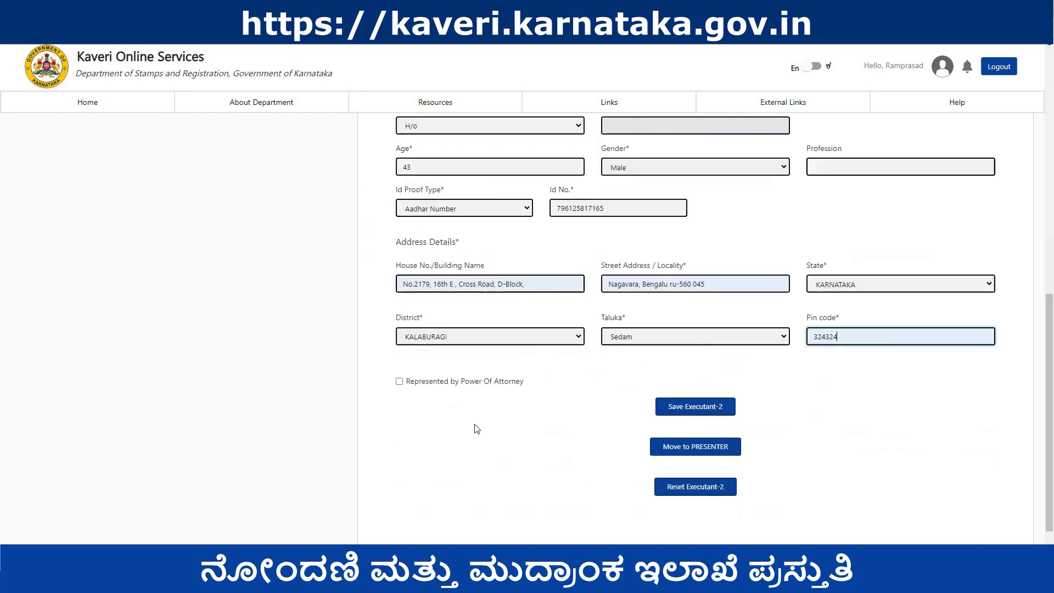
pyautogui.scroll(7, 481, 424)
pyautogui.scroll(-5, 494, 423)
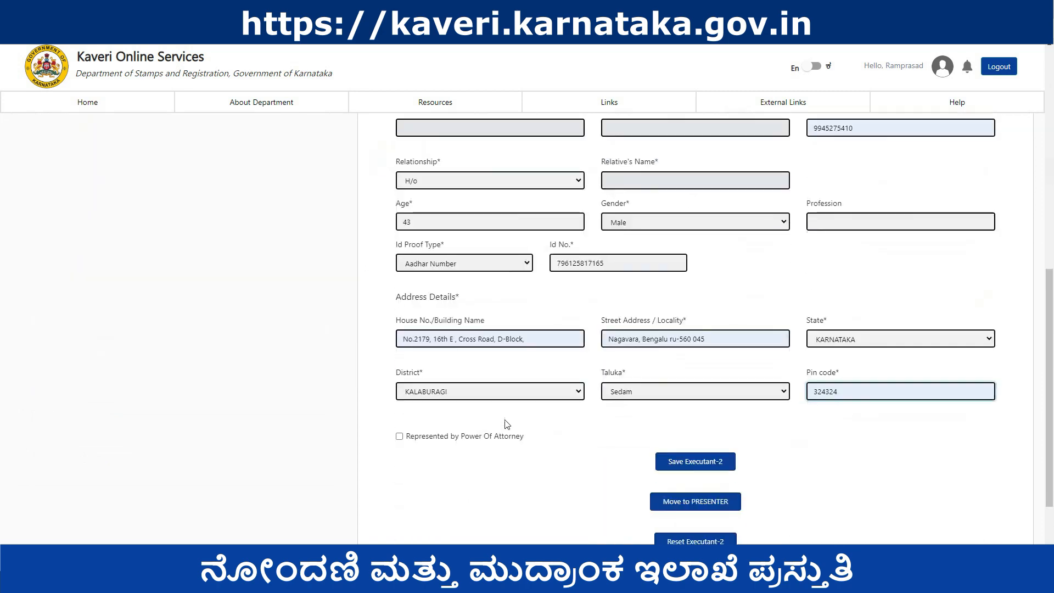
# - Save Executant-2's information and confirm the save
pyautogui.click(704, 464)
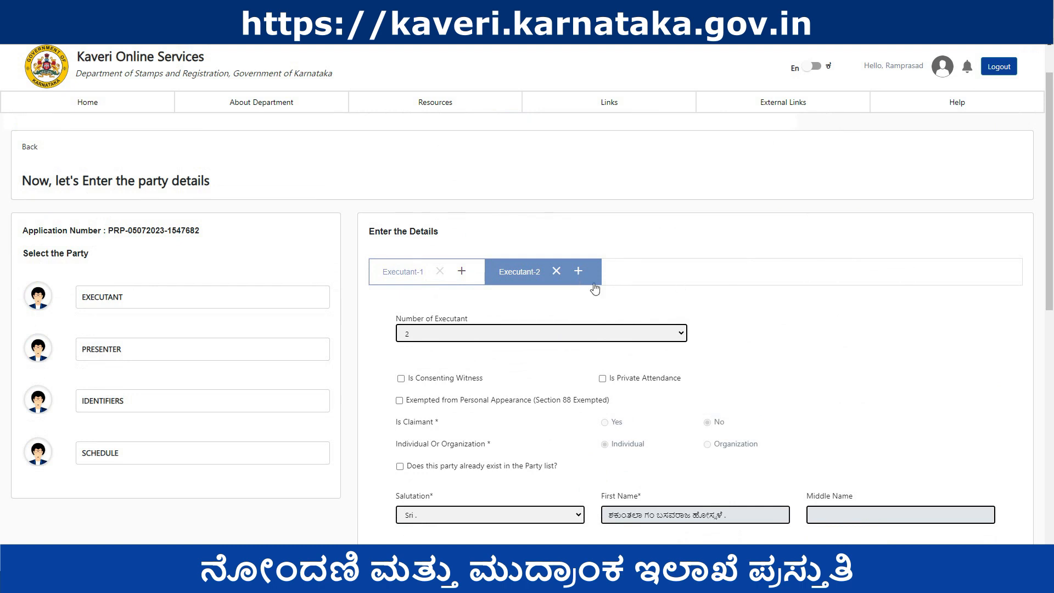
pyautogui.click(581, 275)
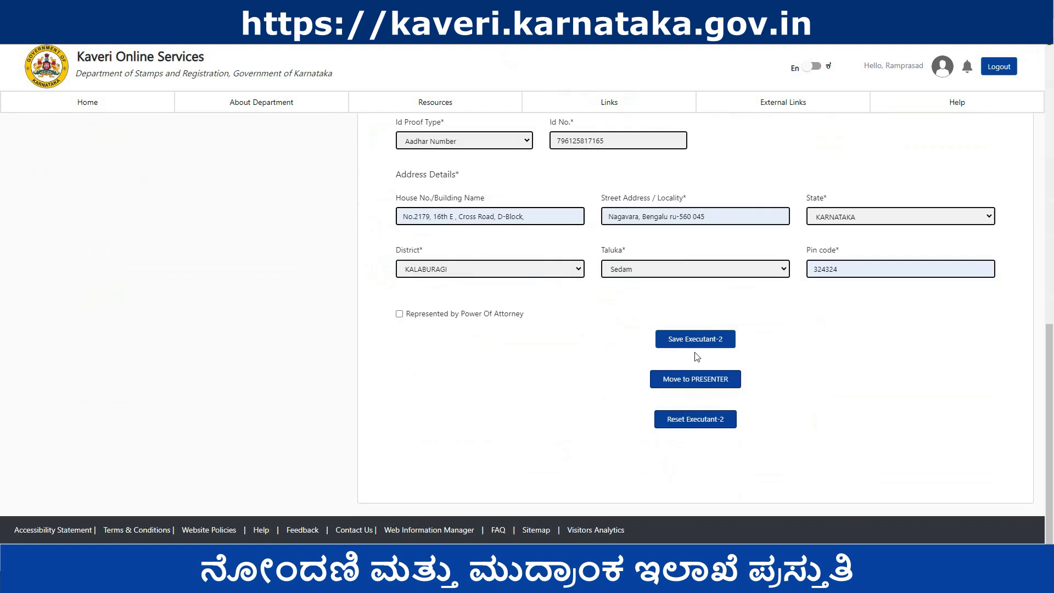
pyautogui.click(696, 340)
pyautogui.click(581, 101)
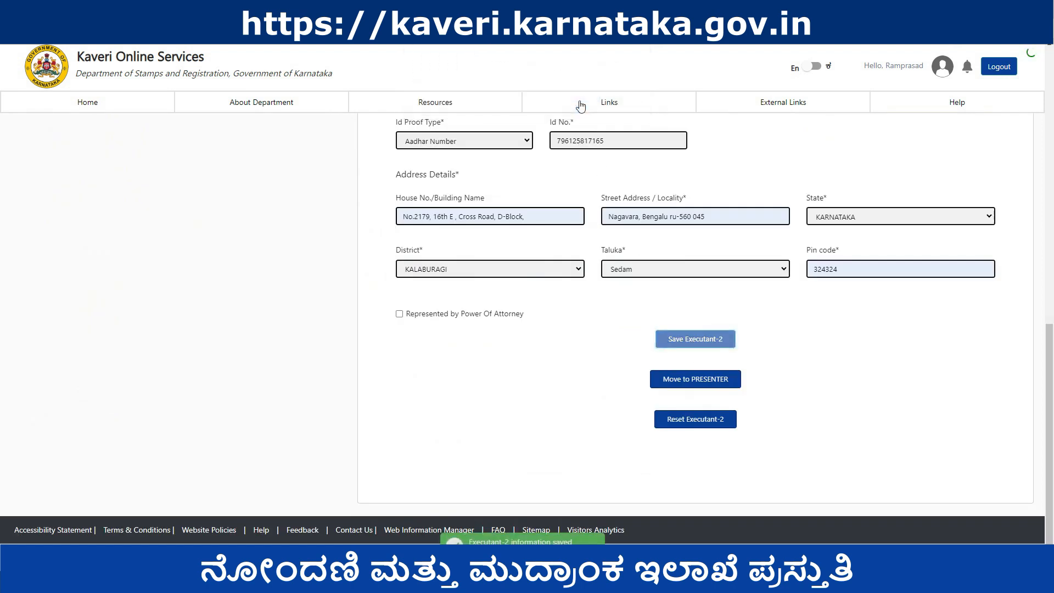
# - Move on from the executants to the presenter section, confirm the move, and make the first listed executant the presenter
pyautogui.click(697, 380)
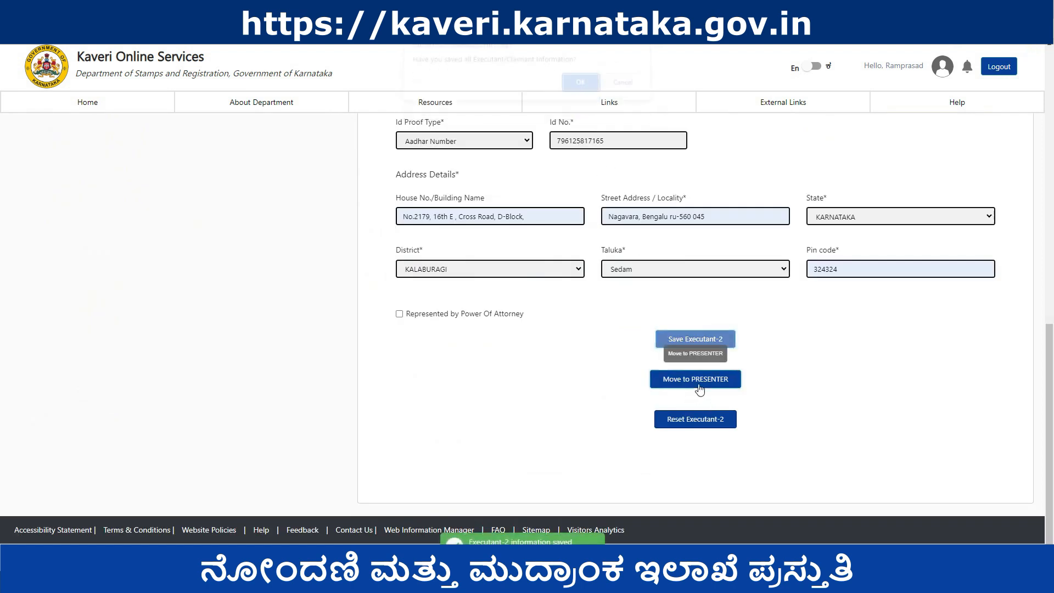
pyautogui.click(580, 89)
pyautogui.click(530, 289)
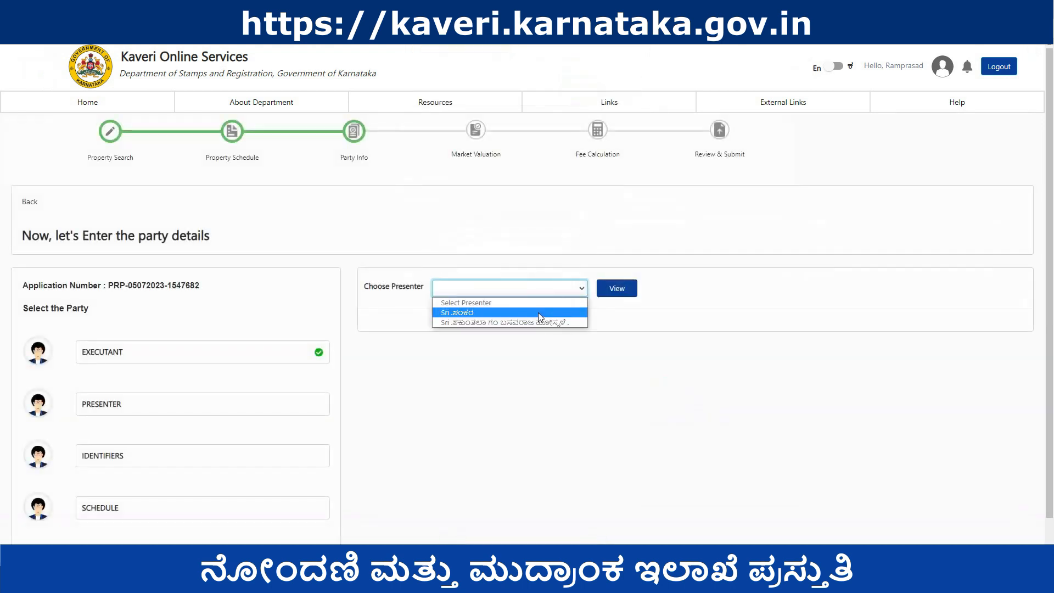
pyautogui.click(538, 312)
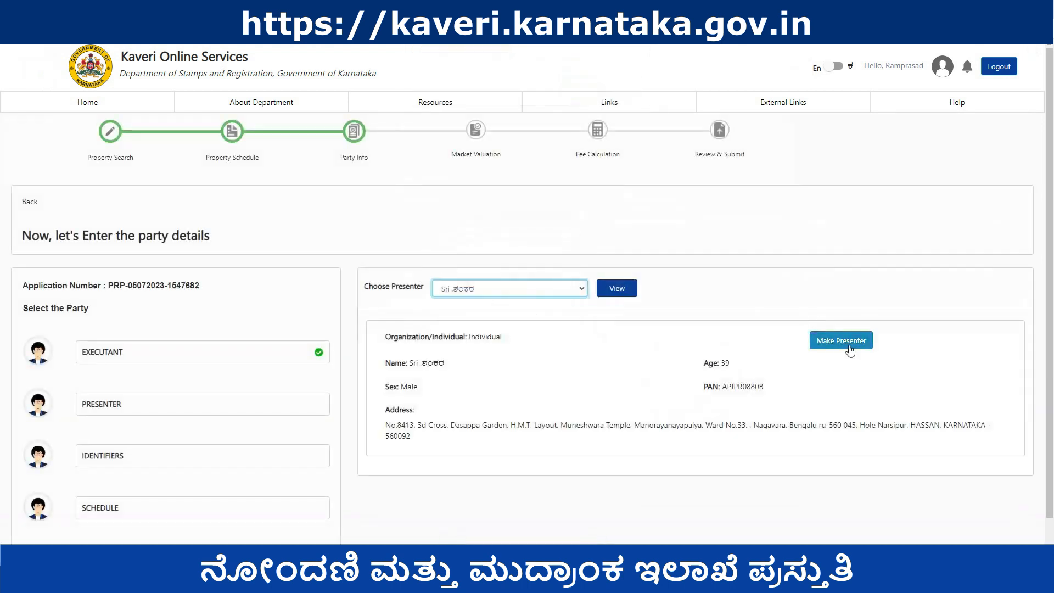
pyautogui.click(841, 341)
# - Fill in Identifier-1's first name, age 54, gender Male, relationship W/o, relative's name and address, and save the identifier
pyautogui.scroll(-2, 433, 273)
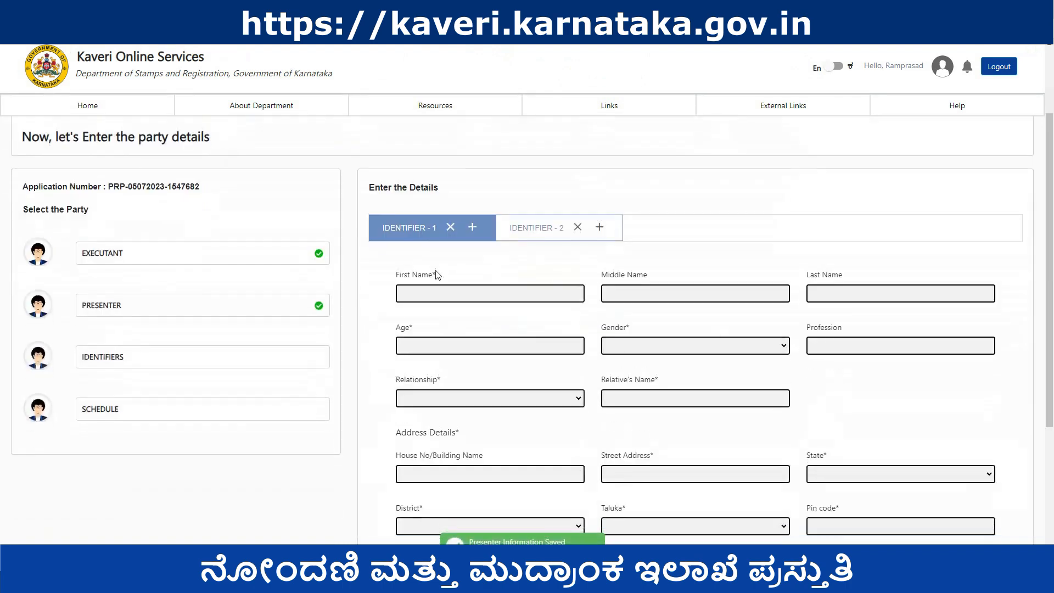
pyautogui.click(525, 228)
pyautogui.click(406, 228)
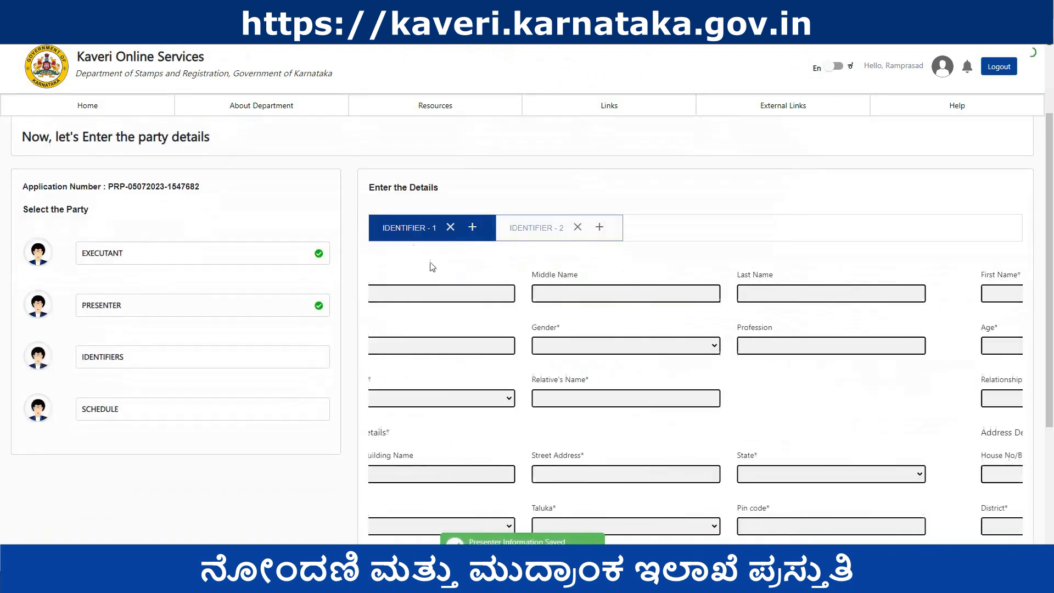
pyautogui.click(439, 289)
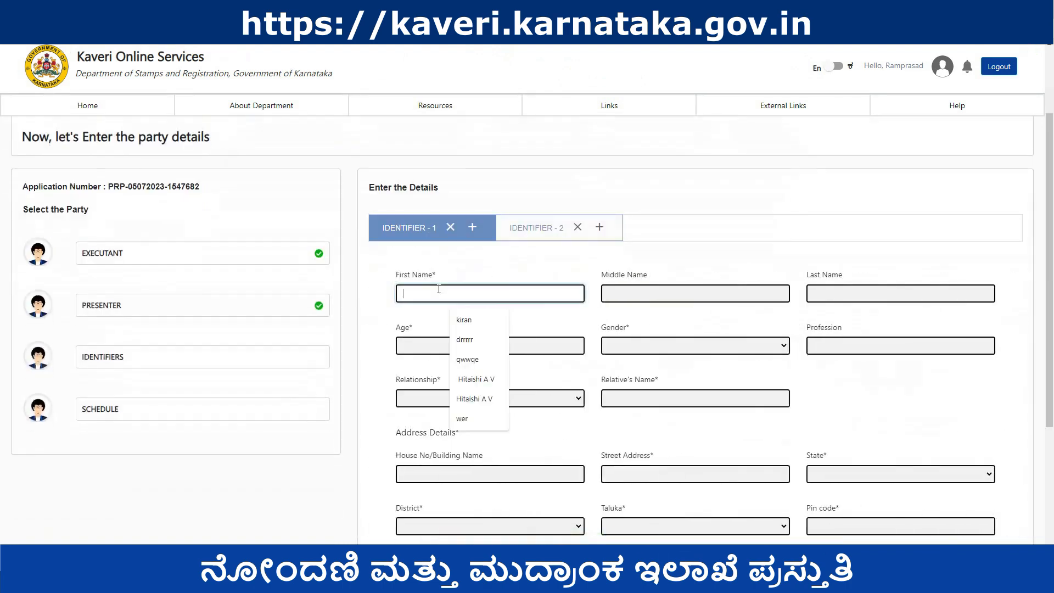
pyautogui.click(465, 331)
pyautogui.click(469, 348)
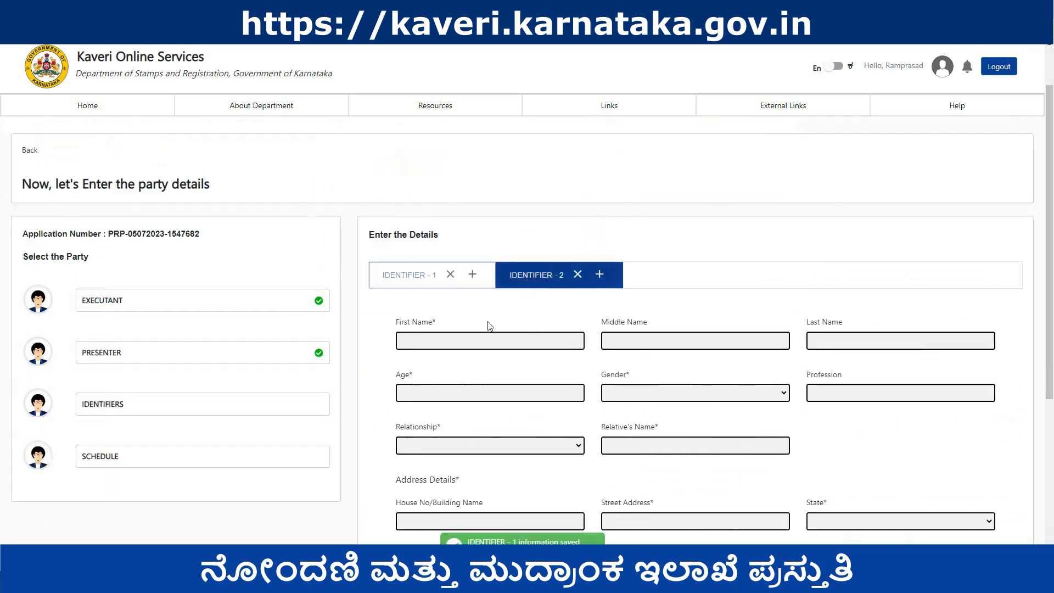
# - Fill in Identifier-2's name, age 34, gender Male, relationship S/o, relative's name and address, select both executants as identified, and save
pyautogui.click(485, 341)
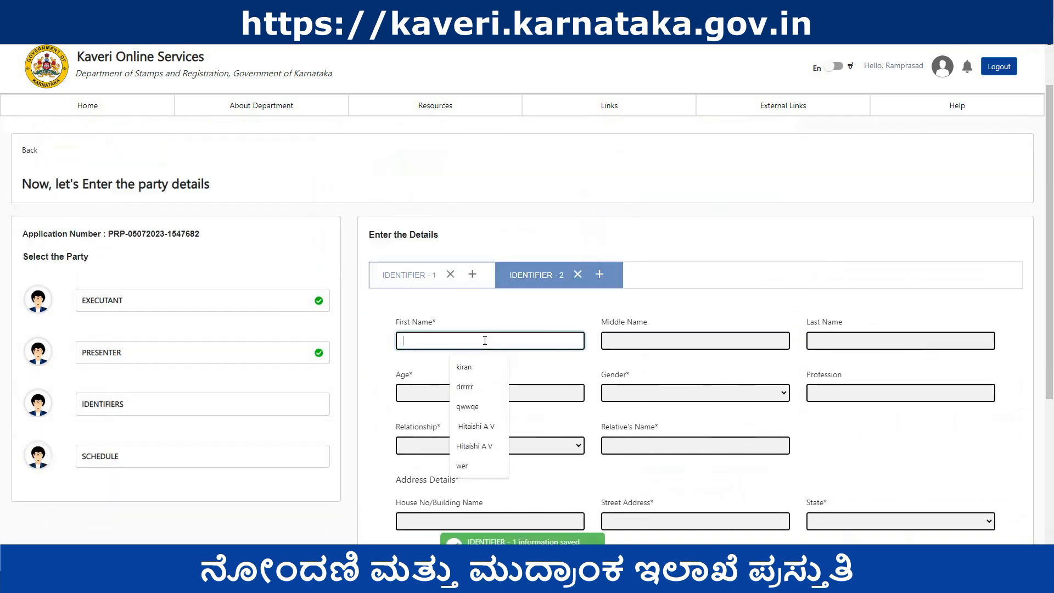
pyautogui.click(476, 427)
pyautogui.click(647, 392)
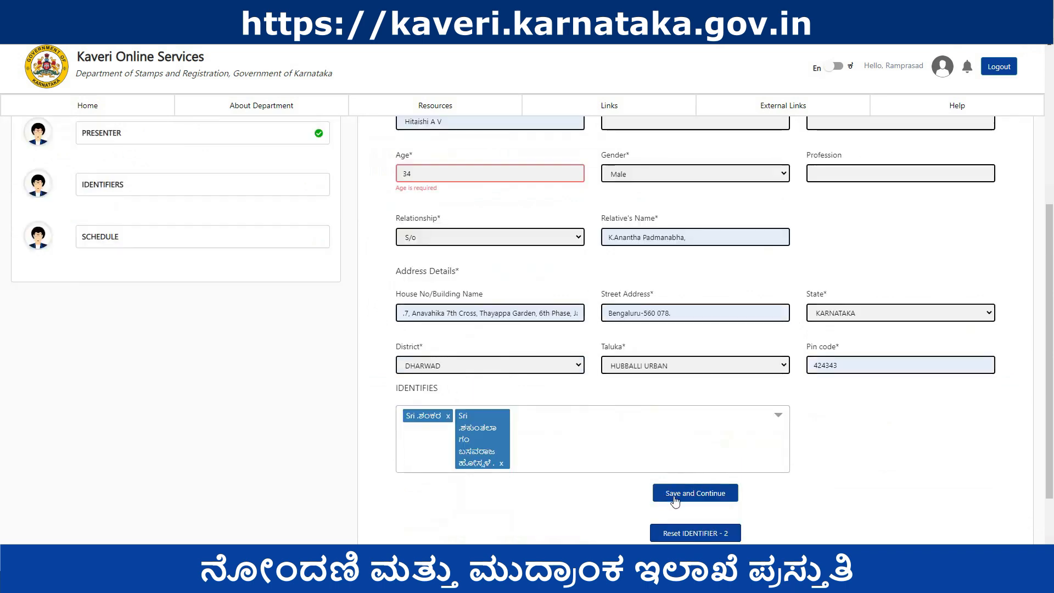
pyautogui.click(675, 500)
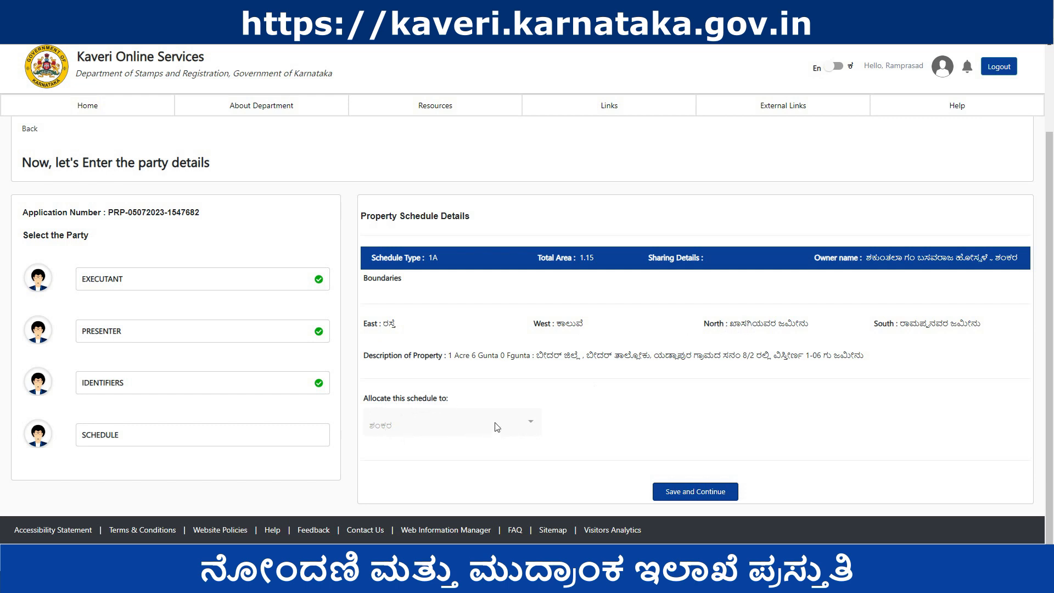
# - Save the allocation of property schedule 1A to the claimant and continue to the market valuation
pyautogui.click(695, 492)
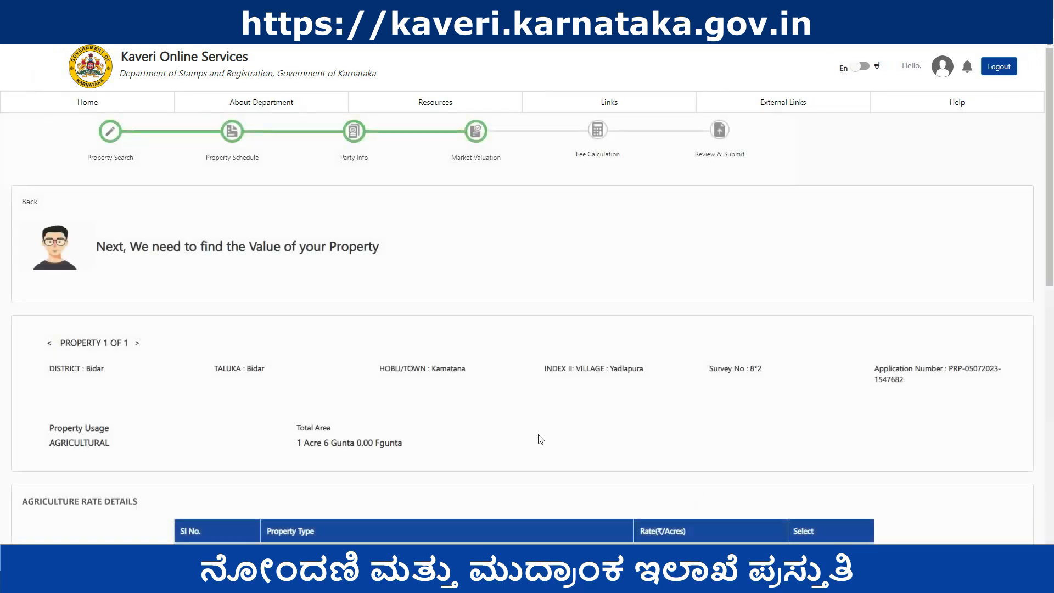
# - Select the Dry, No Source of Irrigation, Black Soil rate, valuate the property with all annexure rules at No, and save the valuation
pyautogui.scroll(-5, 460, 419)
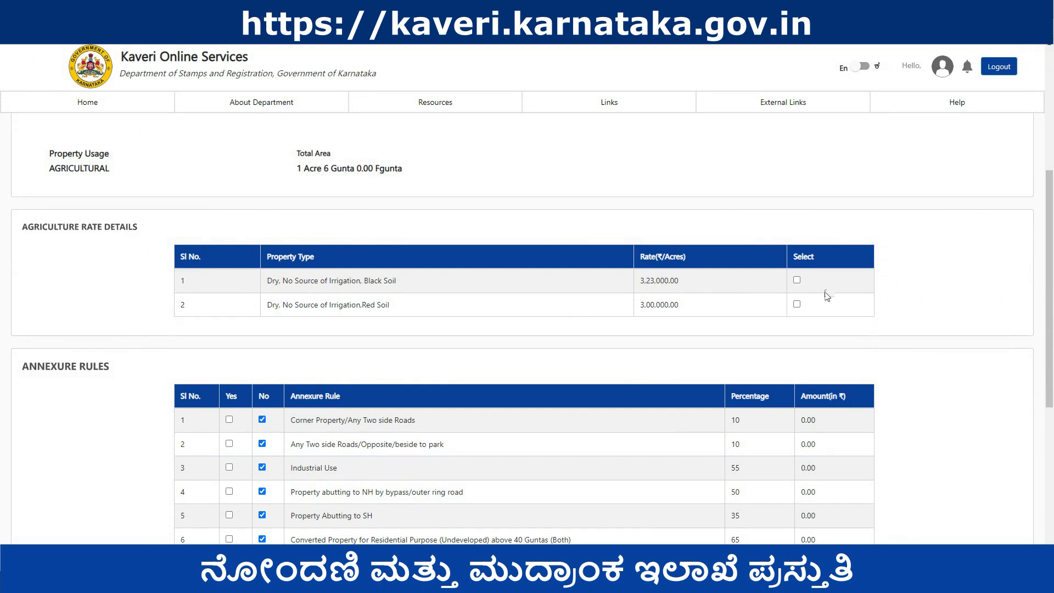
pyautogui.moveTo(297, 171); pyautogui.dragTo(403, 170)
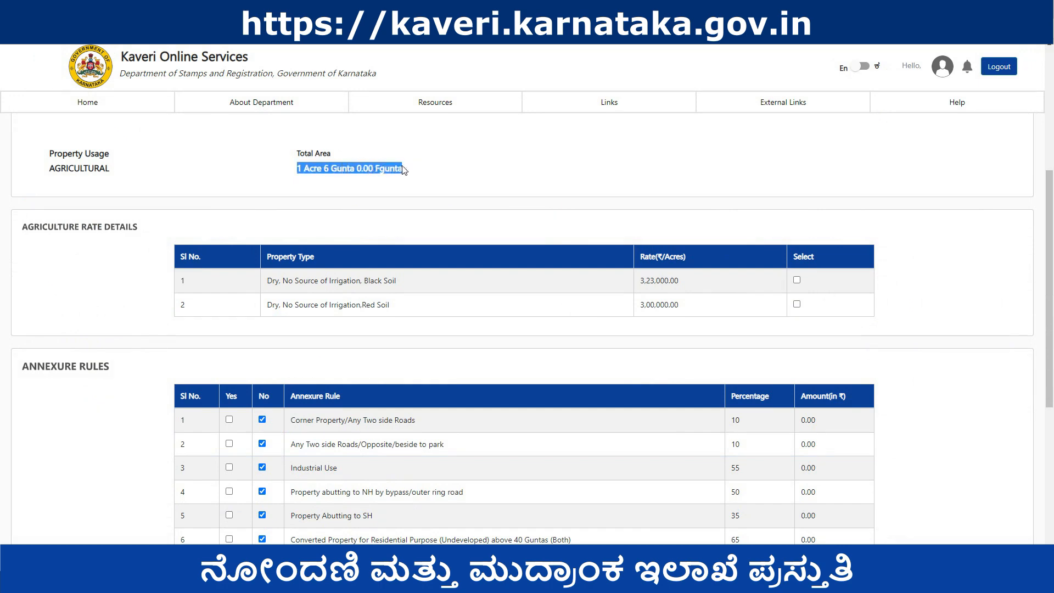
pyautogui.click(356, 174)
pyautogui.click(797, 280)
pyautogui.scroll(-3, 801, 291)
pyautogui.scroll(-3, 802, 293)
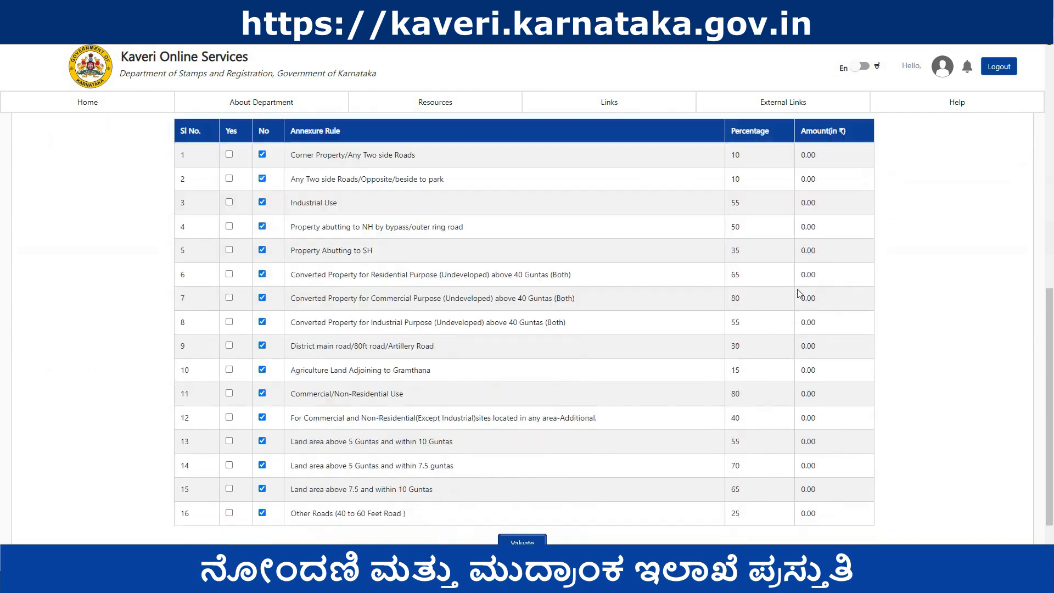
pyautogui.click(537, 468)
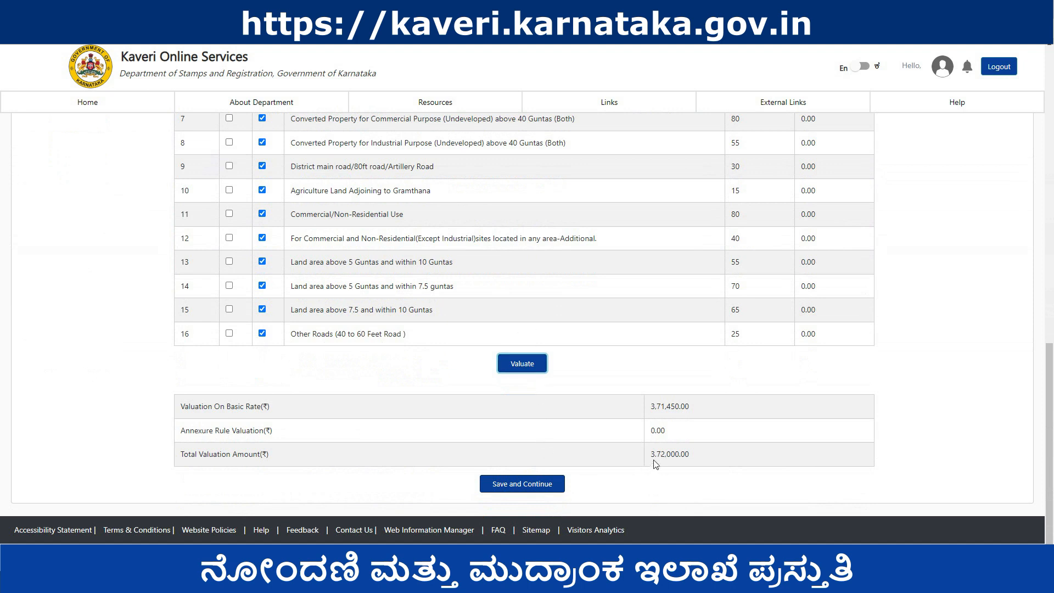
pyautogui.click(522, 485)
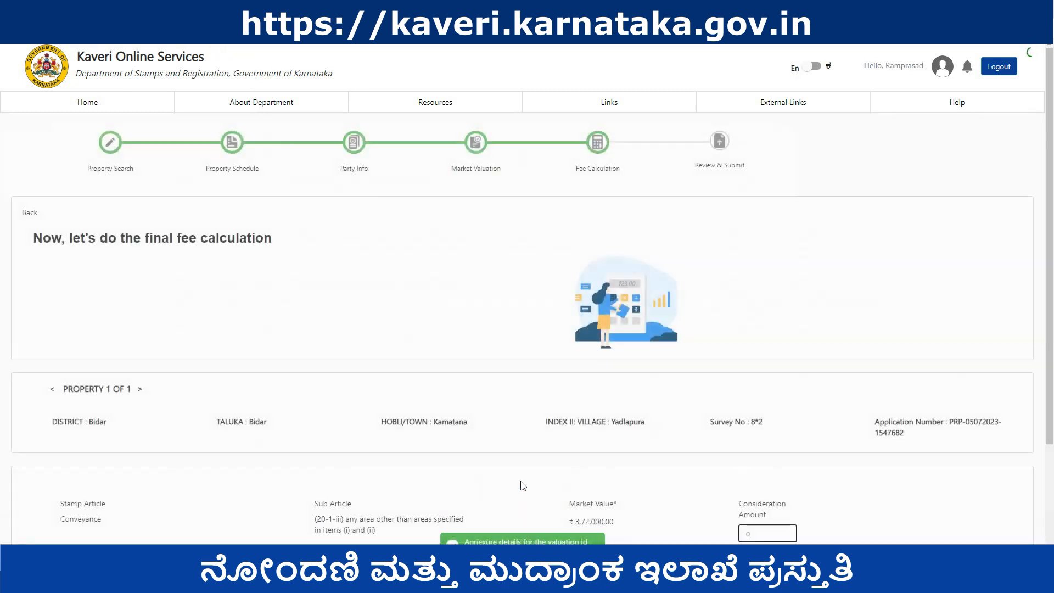
# - Set the consideration amount to 300000 and save it
pyautogui.moveTo(760, 425); pyautogui.dragTo(721, 433)
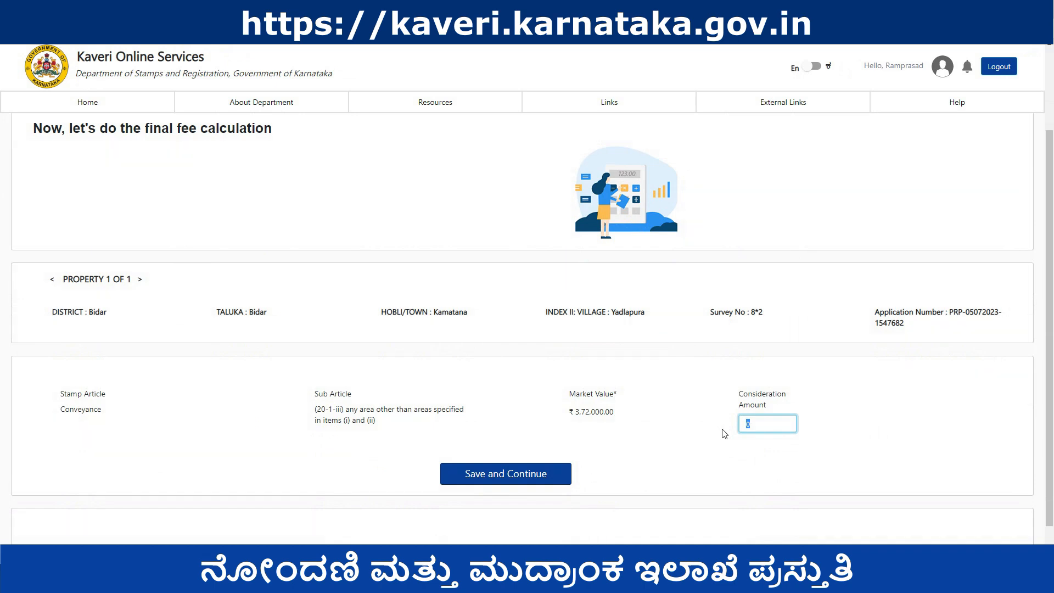
pyautogui.write('300000')
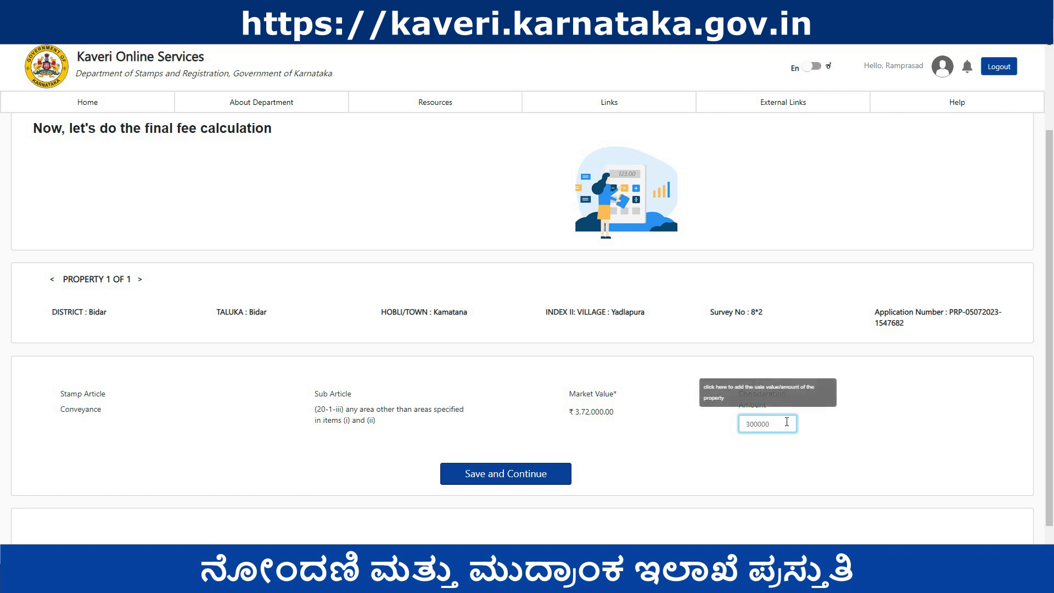
pyautogui.click(877, 421)
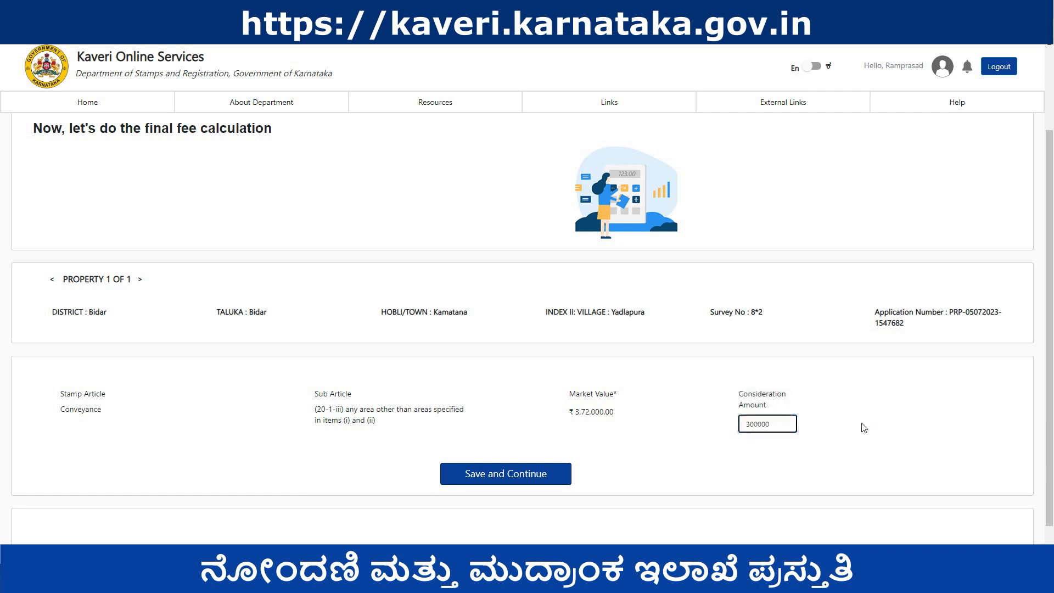
pyautogui.click(527, 475)
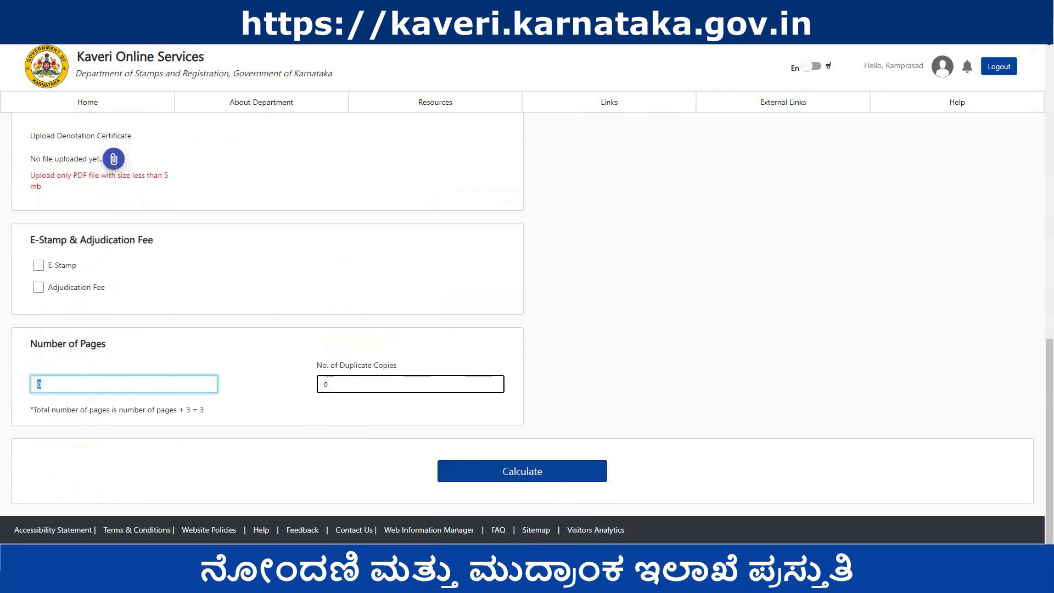
# - Set the number of pages to 4 with 0 duplicate copies and calculate the fees
pyautogui.press('Tab')
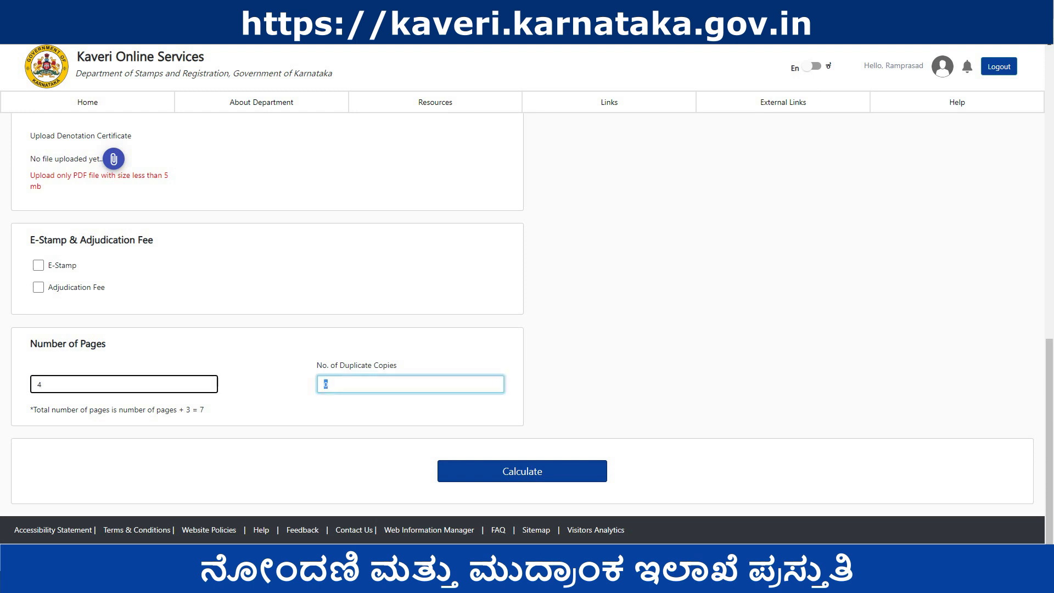
pyautogui.click(536, 472)
pyautogui.scroll(-3, 731, 402)
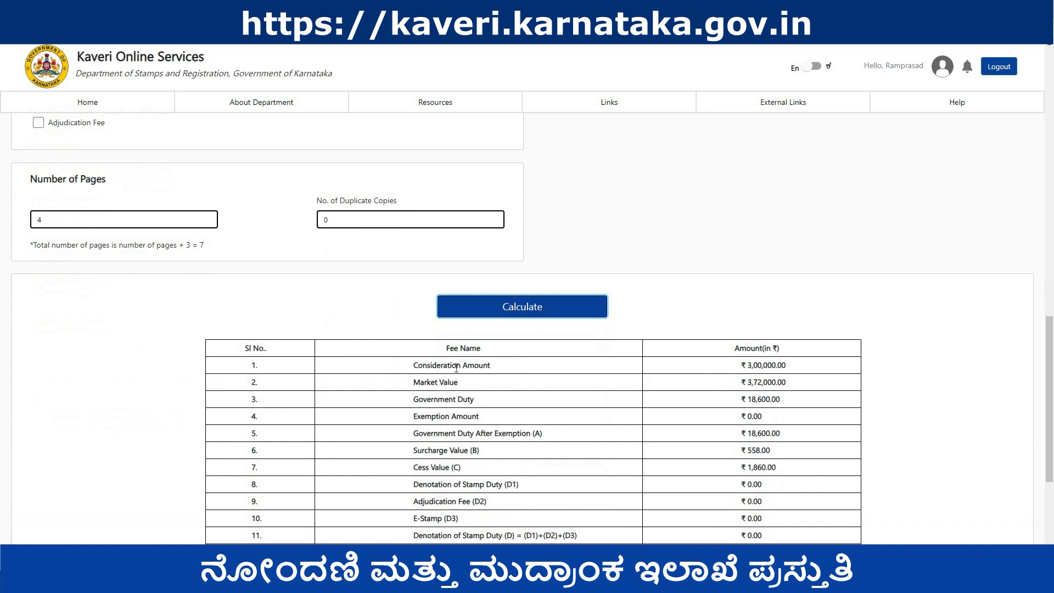
# - Check the consideration amount, market value and total payable amount in the fee table, and save the fee calculation
pyautogui.moveTo(740, 364); pyautogui.dragTo(792, 384)
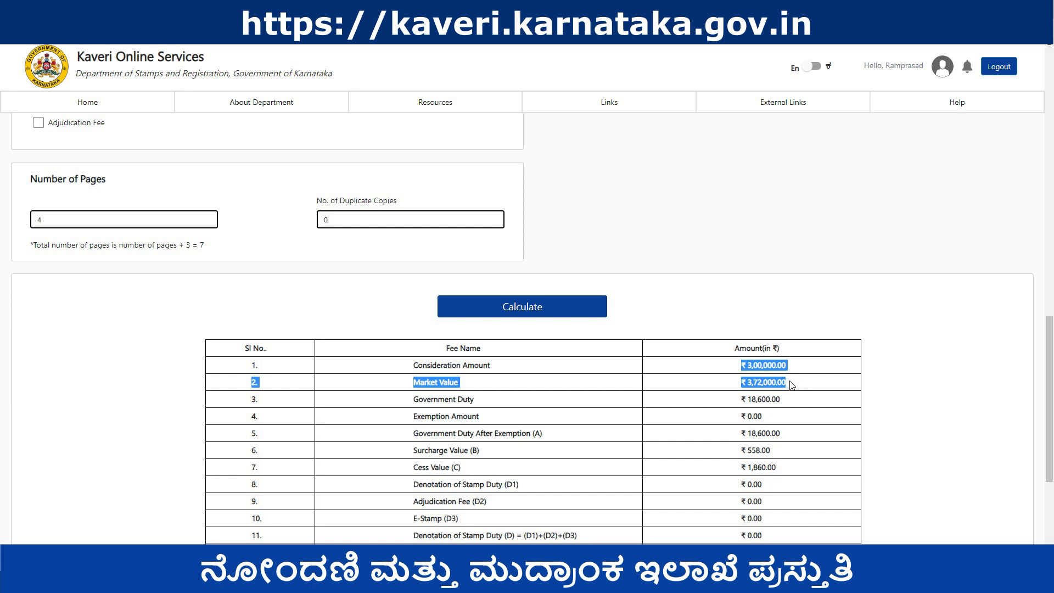
pyautogui.click(809, 385)
pyautogui.moveTo(733, 387); pyautogui.dragTo(799, 386)
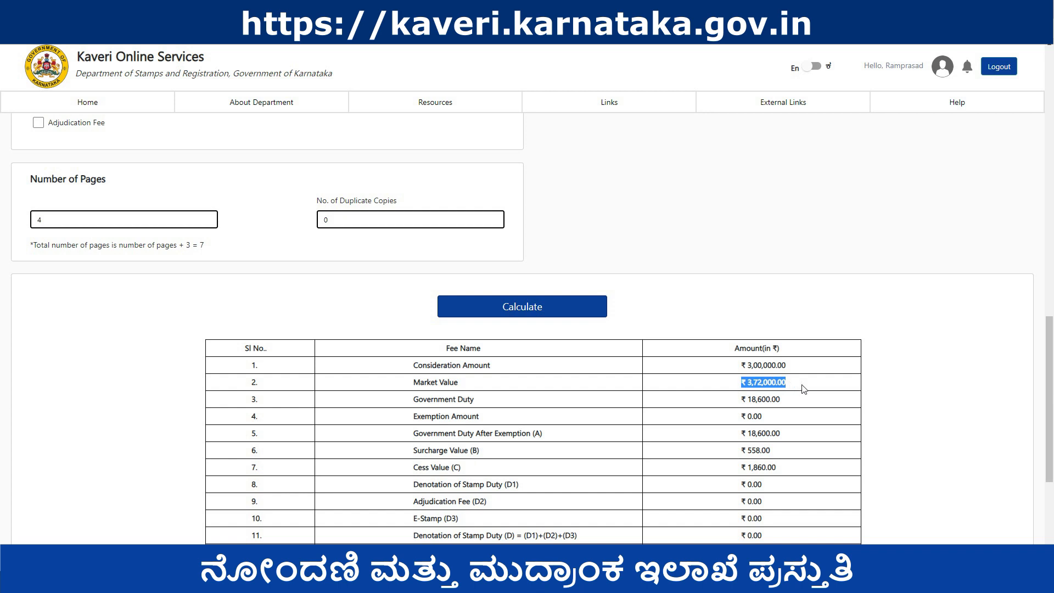
pyautogui.click(805, 386)
pyautogui.moveTo(739, 389); pyautogui.dragTo(800, 388)
pyautogui.scroll(-1, 797, 390)
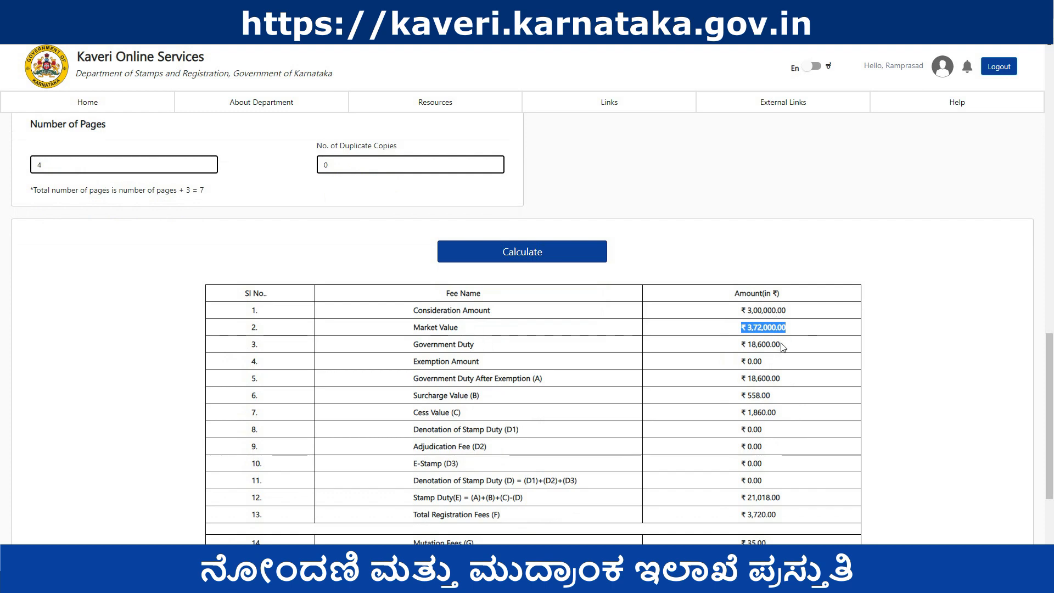
pyautogui.scroll(-4, 780, 345)
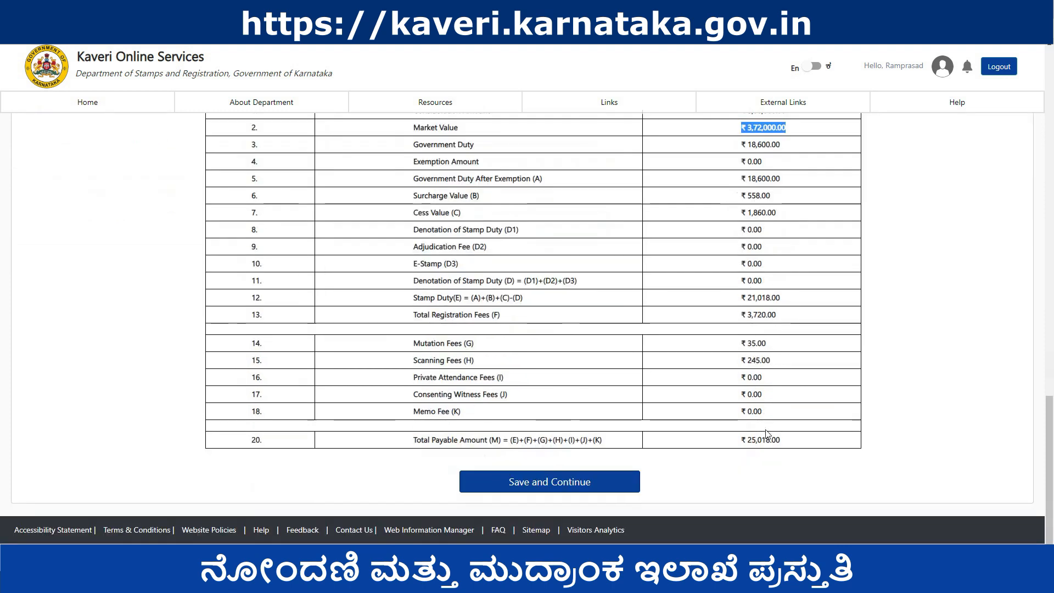
pyautogui.click(575, 483)
# - Review the application summary and upload the SALE DEED PDF as the draft deed document
pyautogui.scroll(-2, 346, 399)
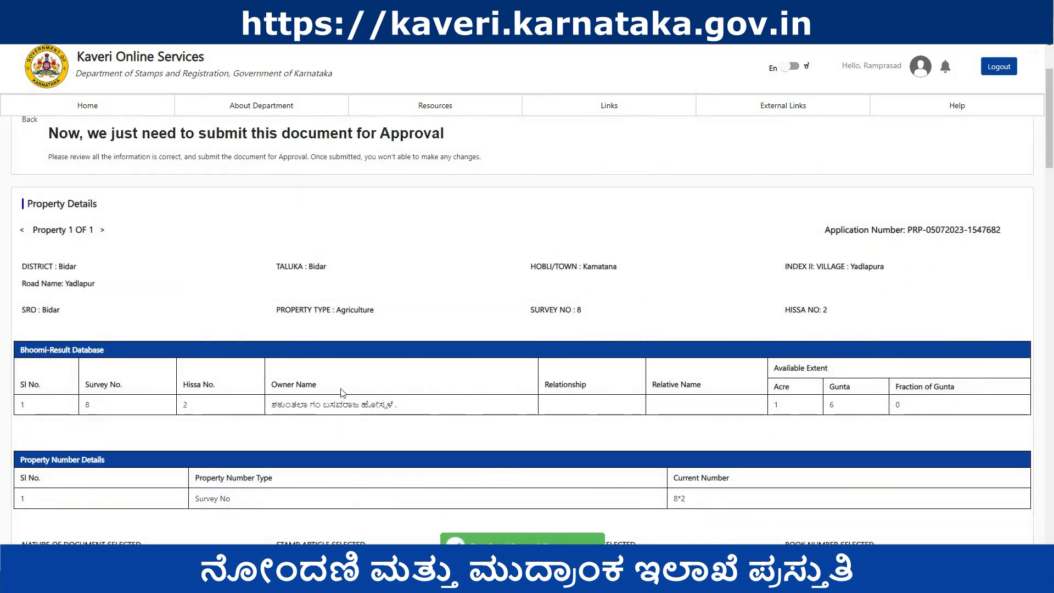
pyautogui.scroll(-3, 469, 336)
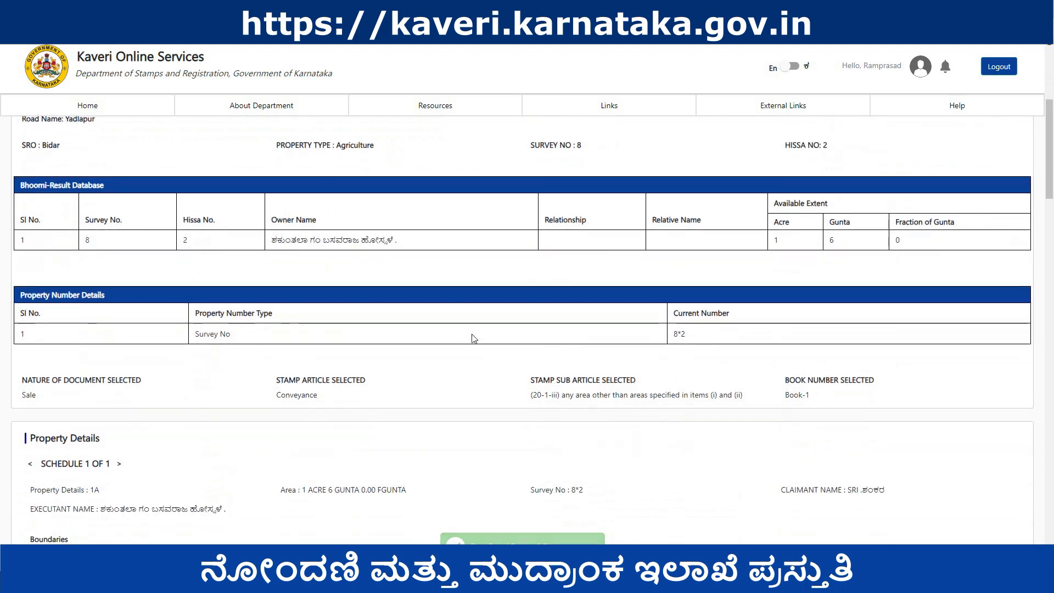
pyautogui.scroll(-15, 474, 339)
pyautogui.scroll(-12, 472, 341)
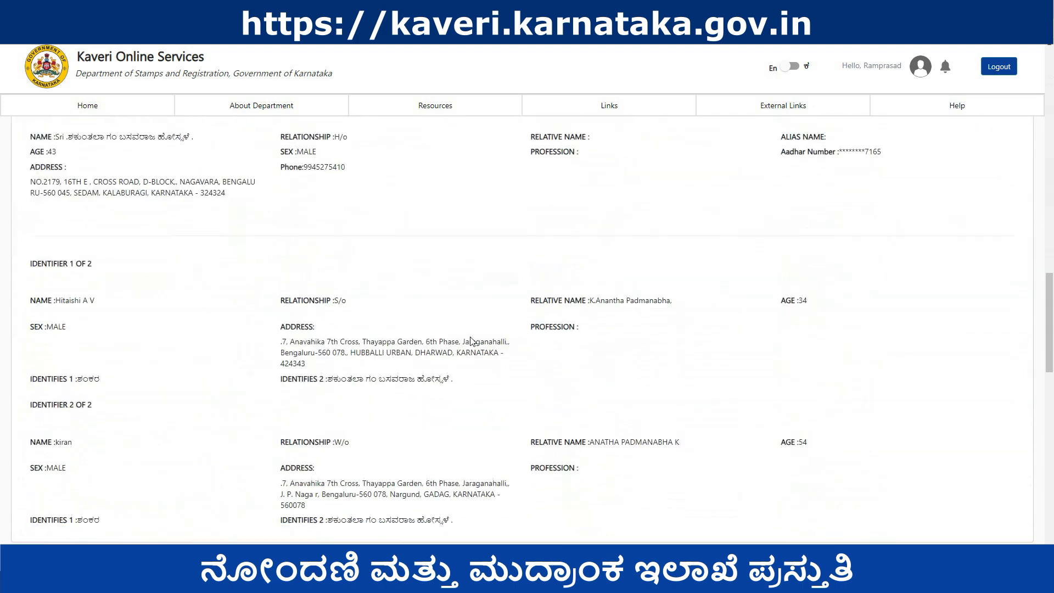
pyautogui.scroll(-8, 470, 345)
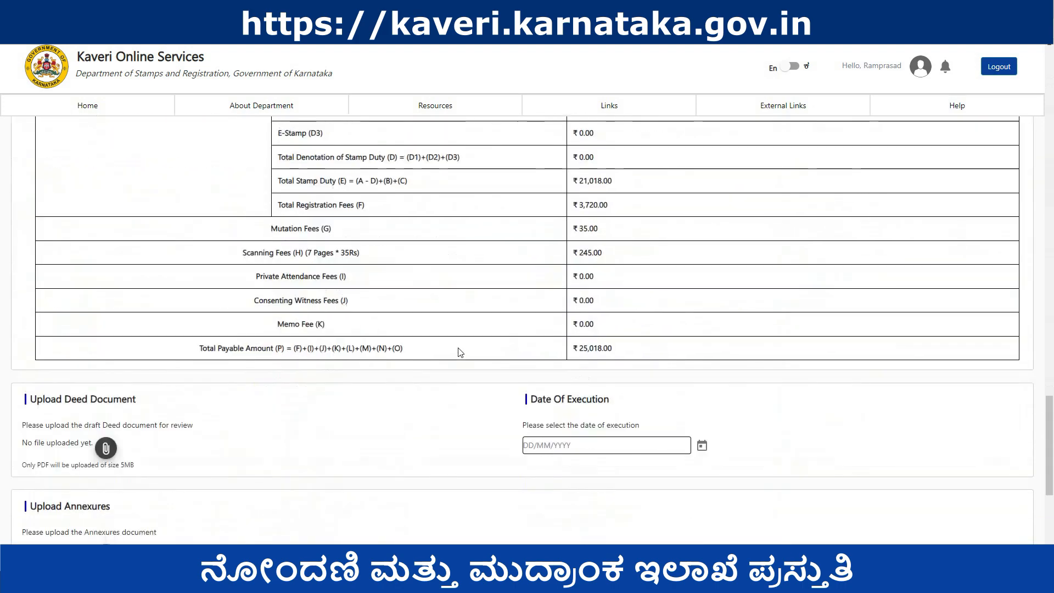
pyautogui.click(106, 284)
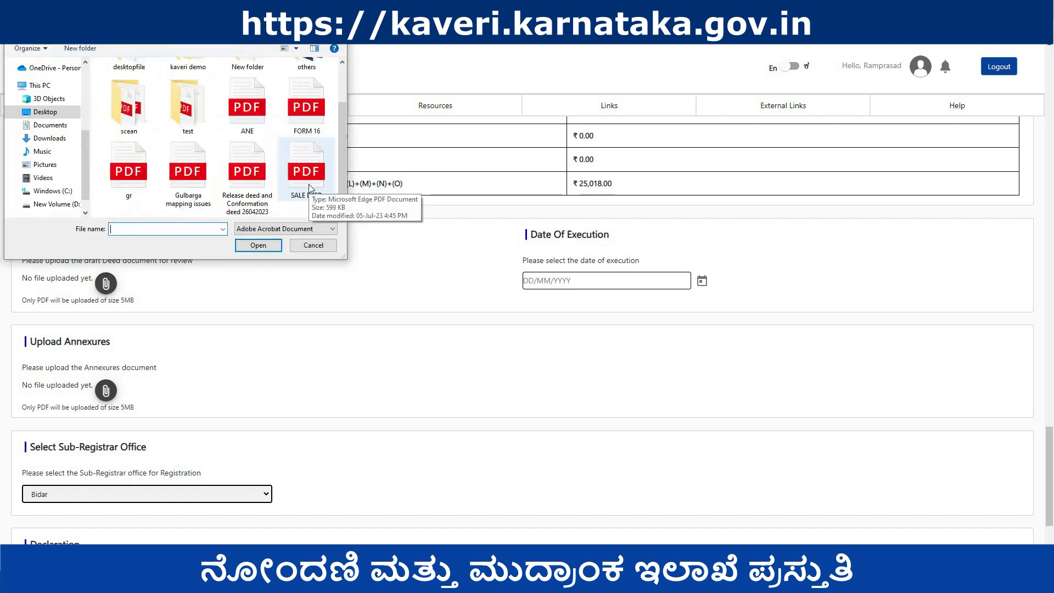
pyautogui.click(310, 189)
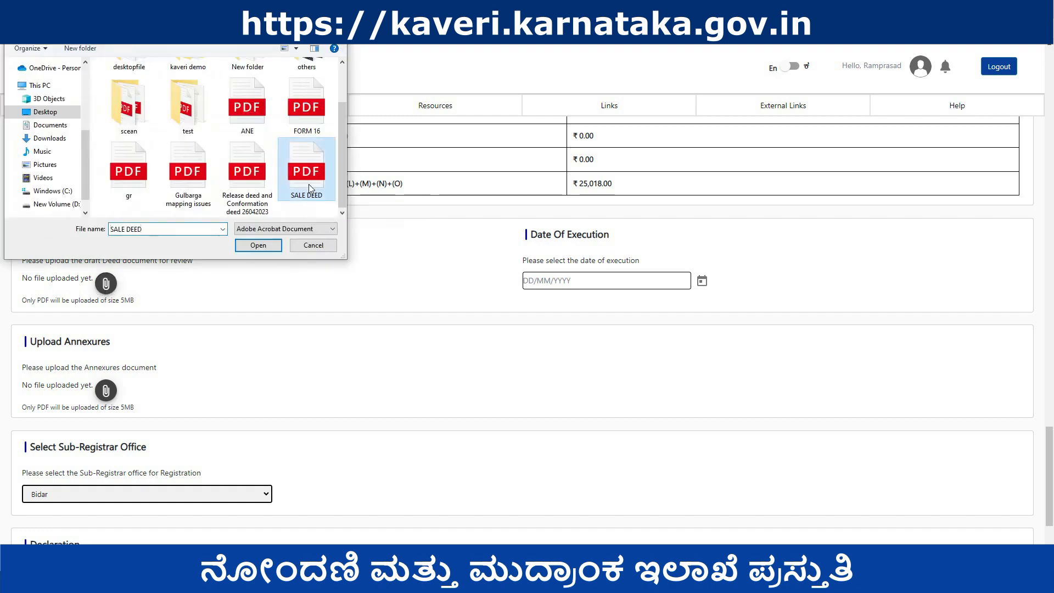
pyautogui.click(266, 247)
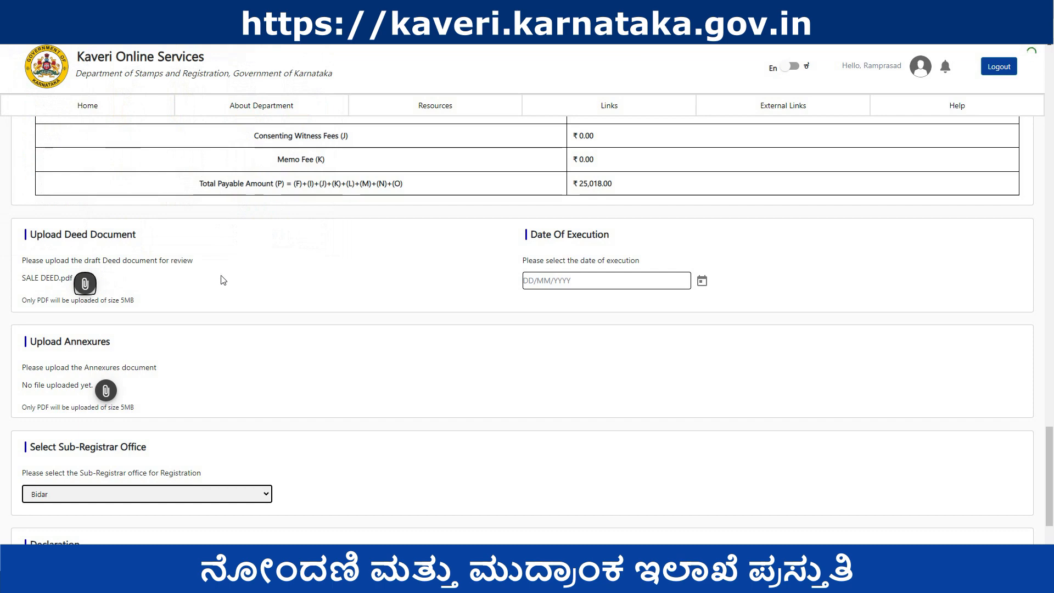
# - Upload the ANE PDF as the annexures document
pyautogui.click(109, 396)
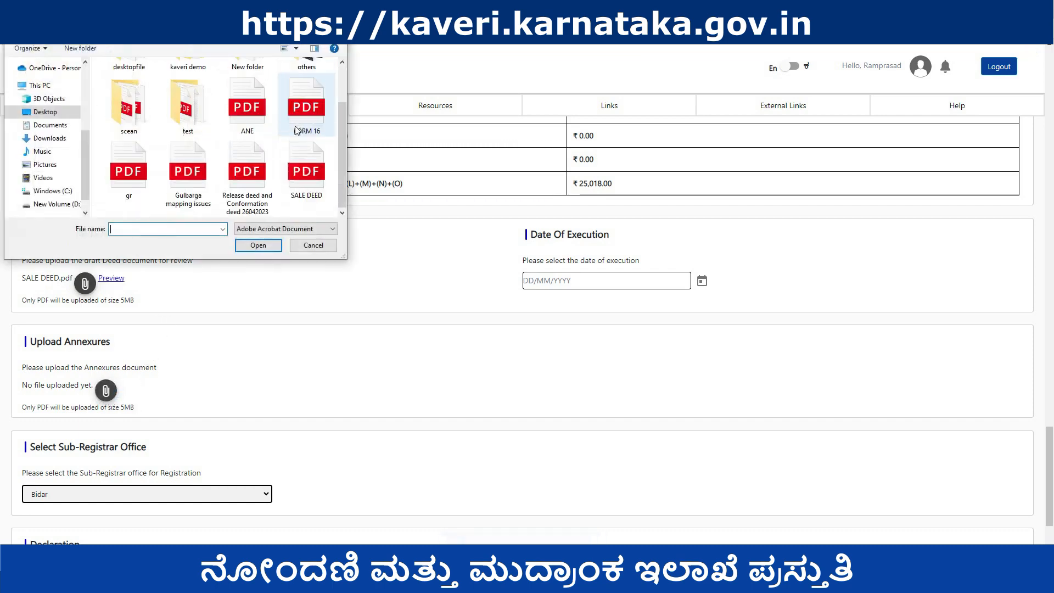
pyautogui.click(247, 107)
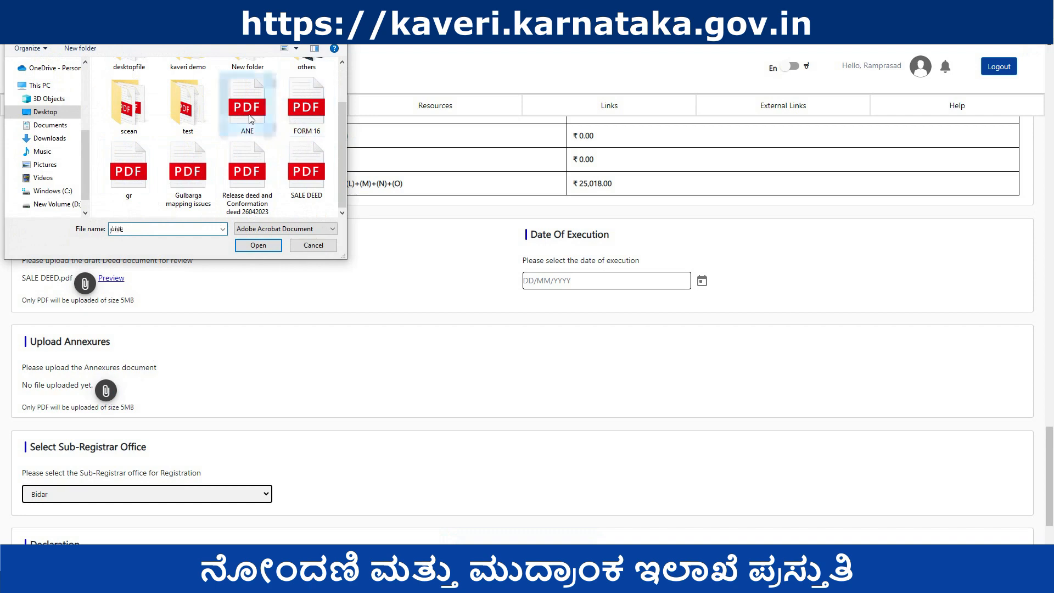
pyautogui.click(258, 246)
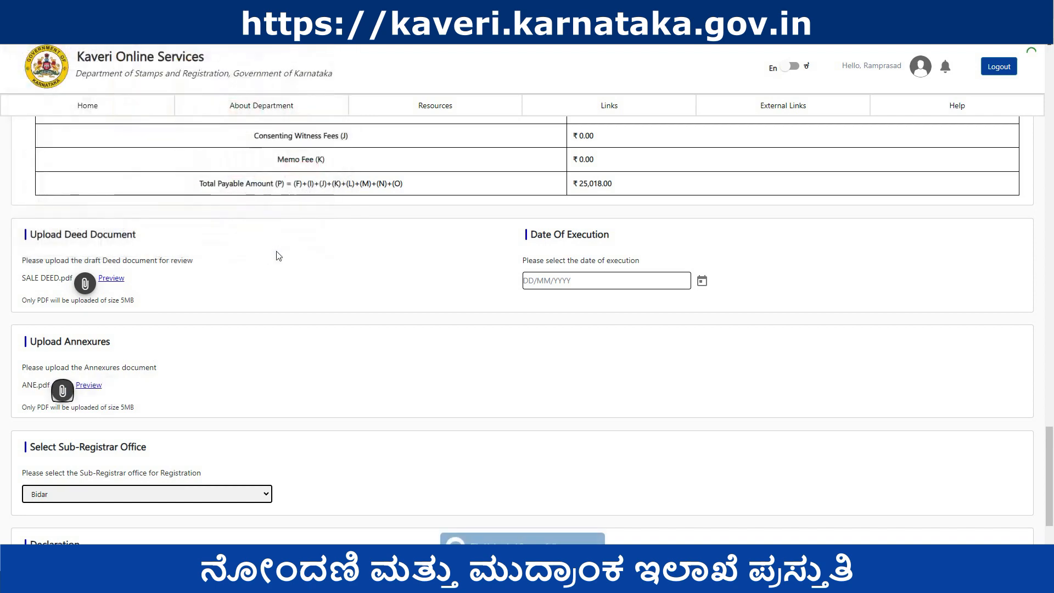